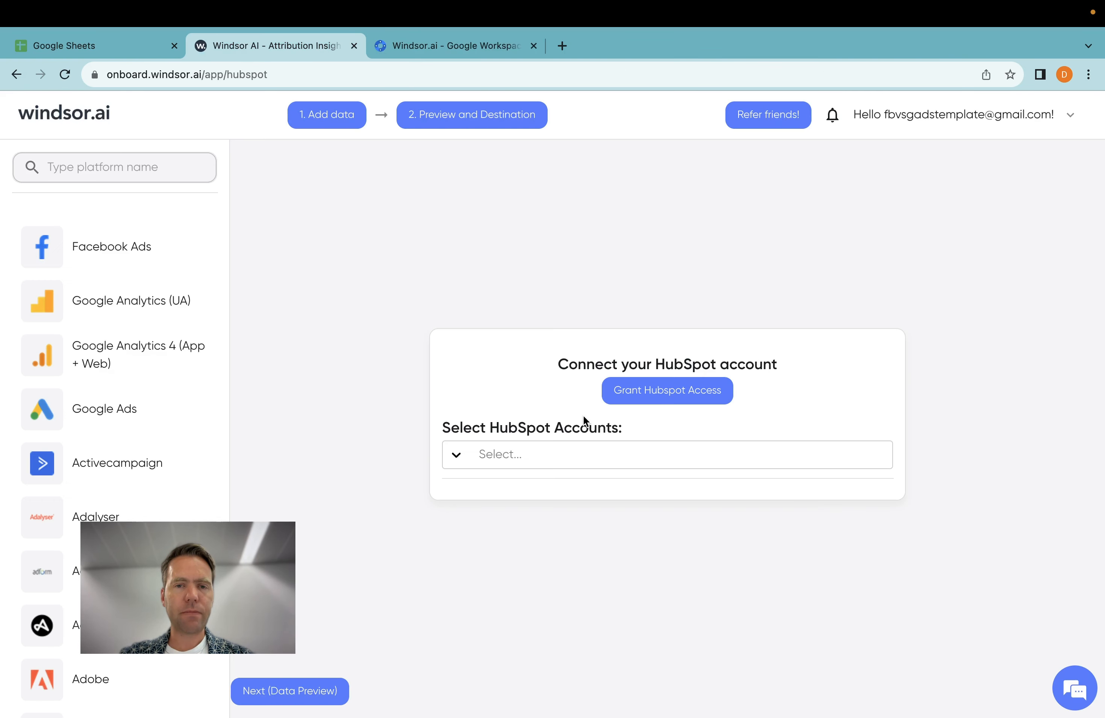
Step: Select the windsortest-dev account as the connected HubSpot account
click(574, 461)
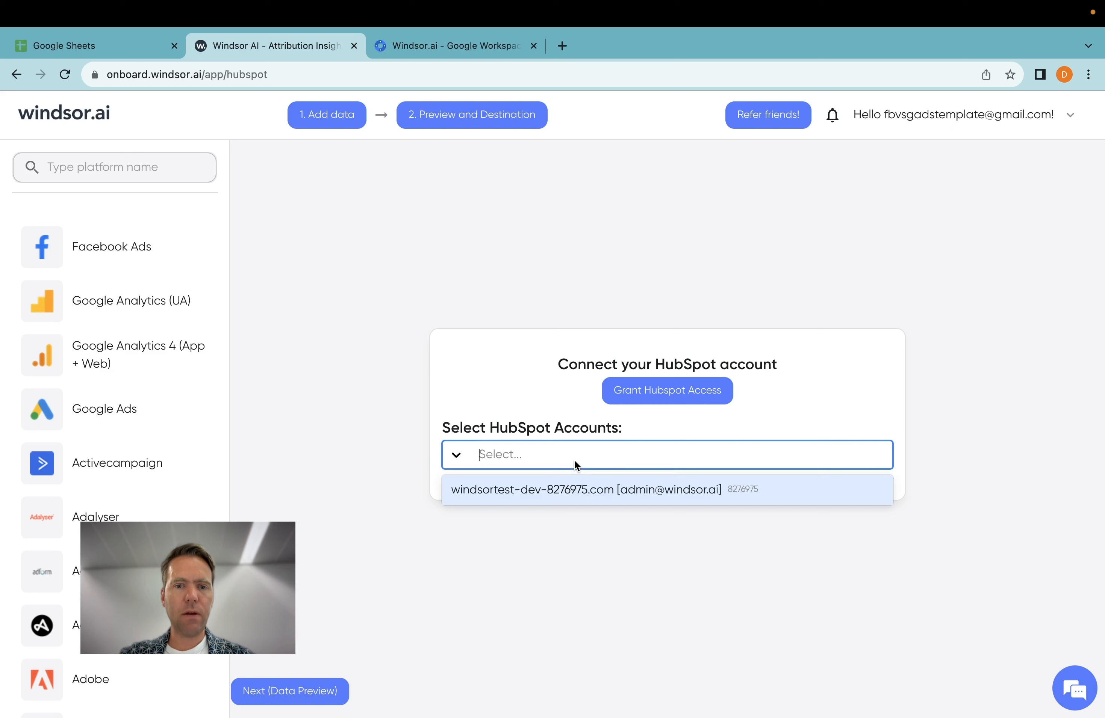
click(601, 491)
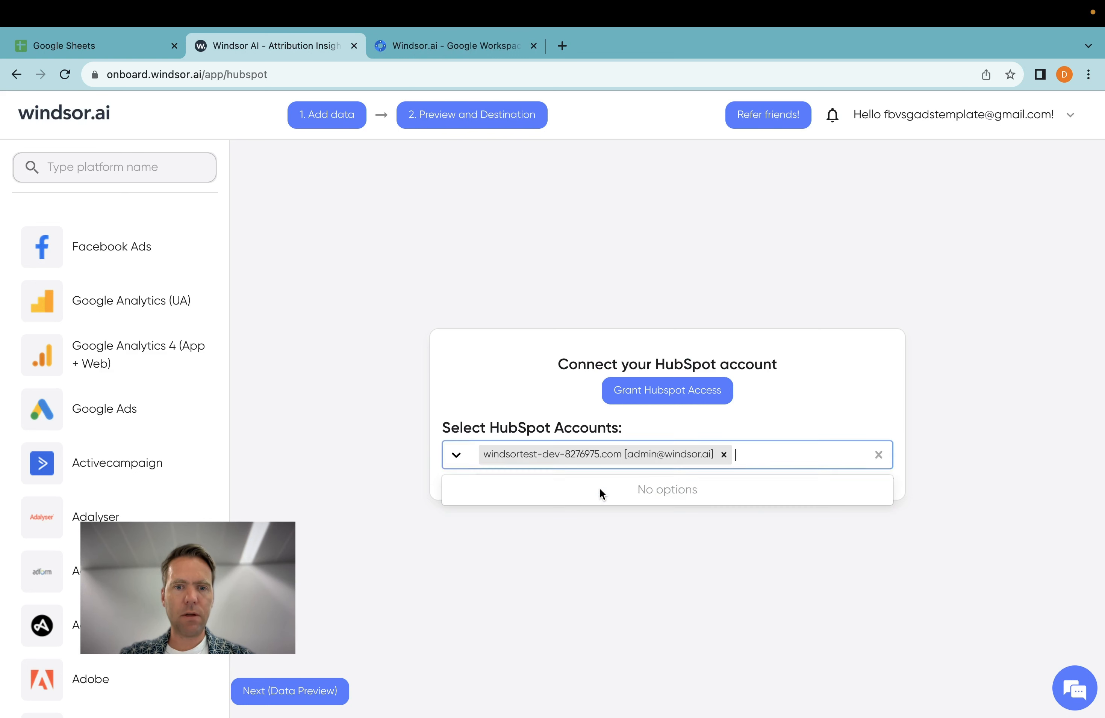
click(510, 338)
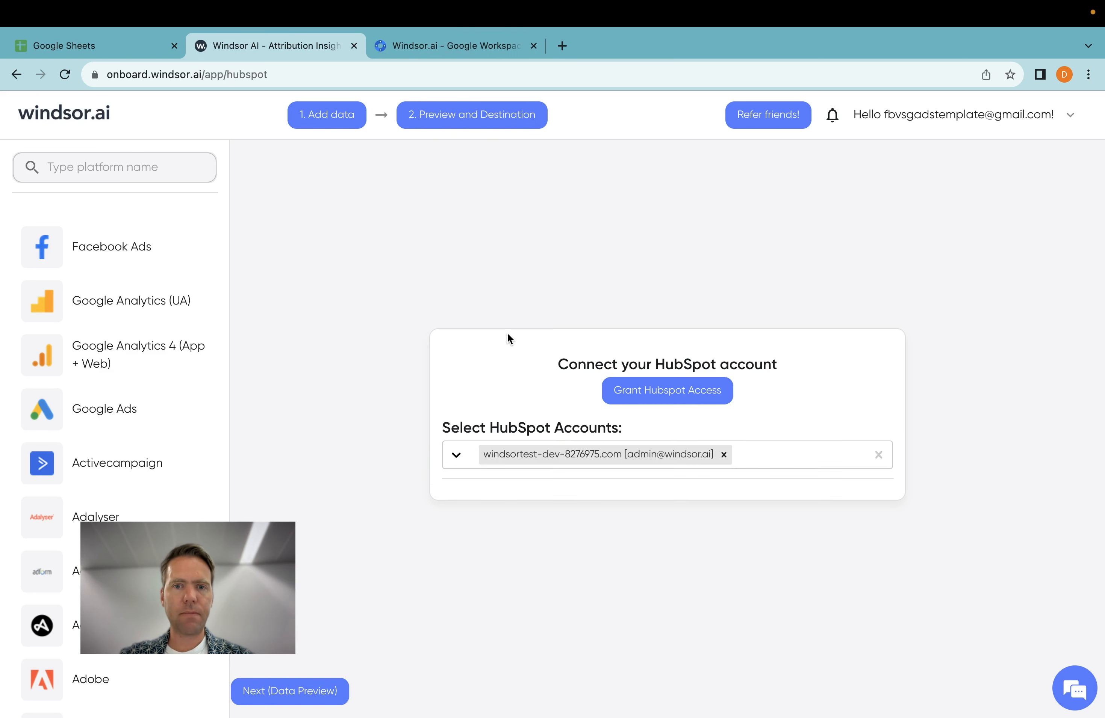
Step: Go to the data preview and destination page and set the data source filter to hubspot
click(449, 120)
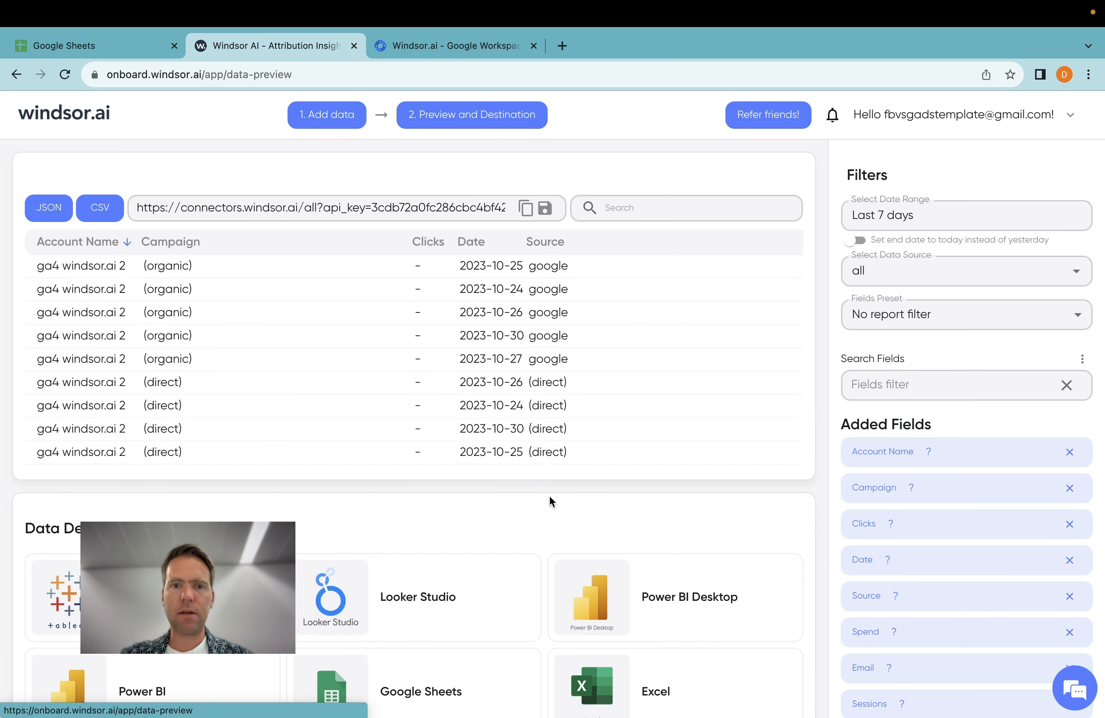
click(943, 277)
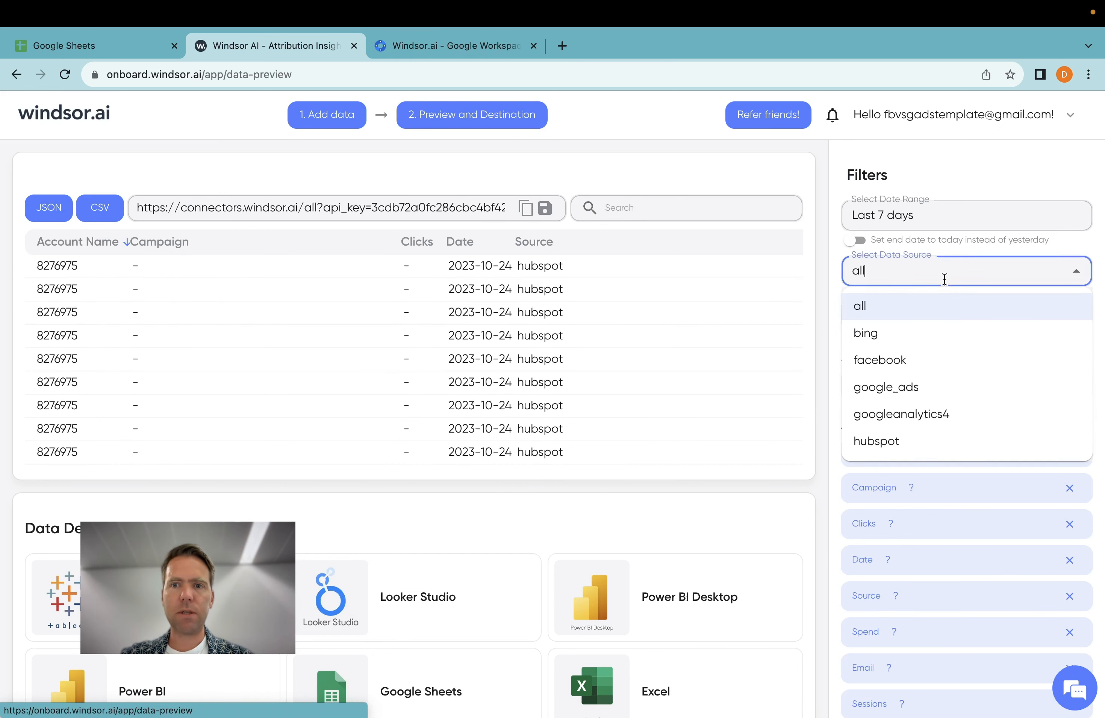
click(920, 441)
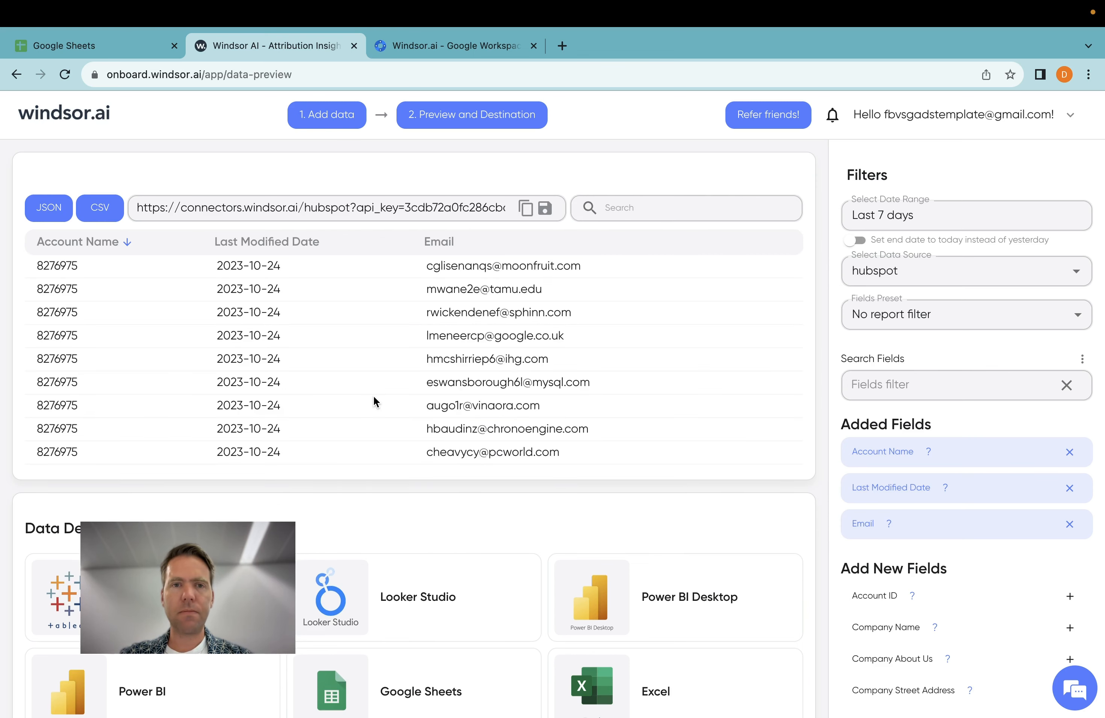
Step: Choose Google Sheets as the data destination and open the install link for its add-on
scroll(373, 395, down, 5)
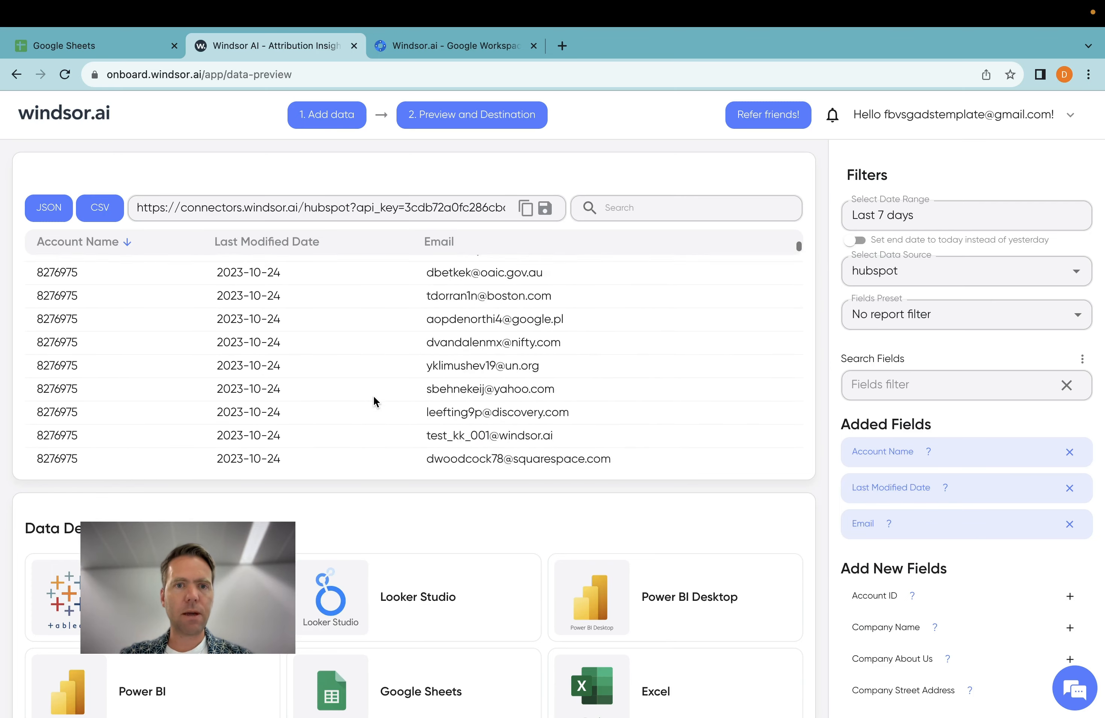
scroll(374, 396, down, 10)
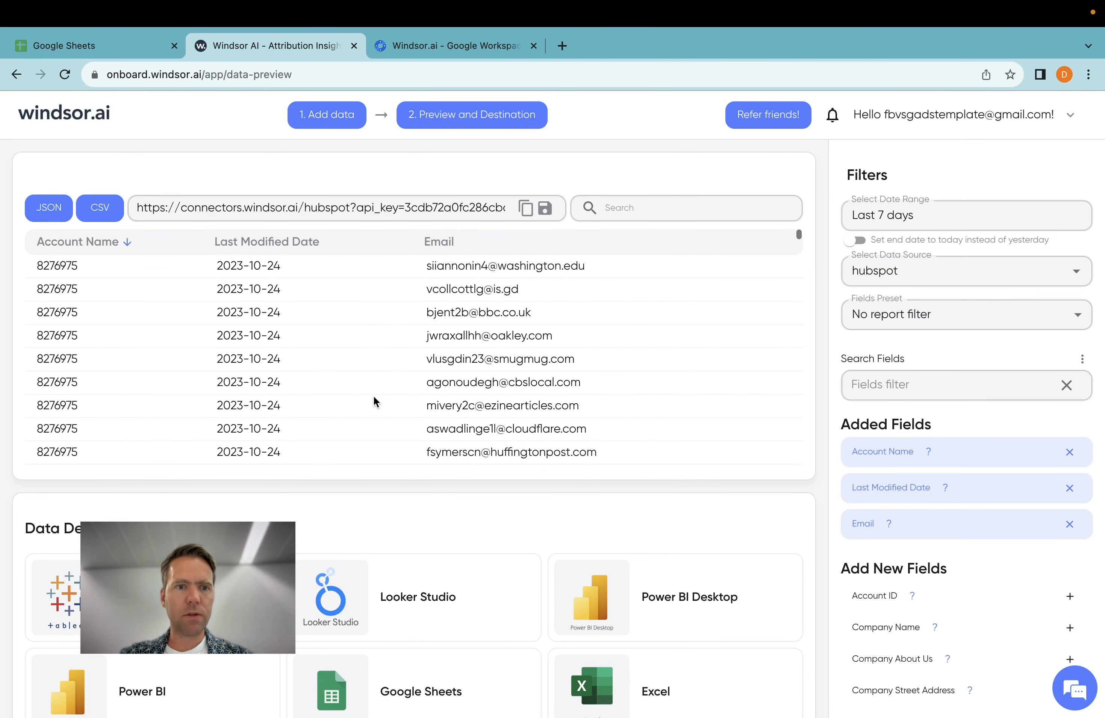
scroll(373, 395, down, 3)
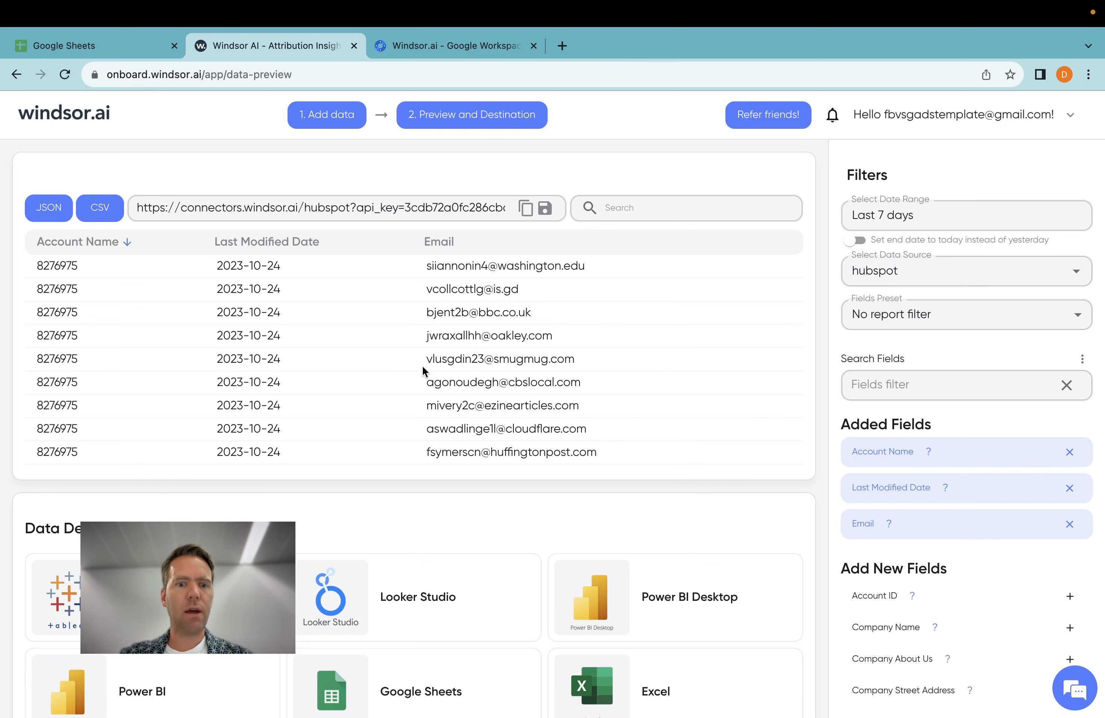
scroll(421, 448, down, 3)
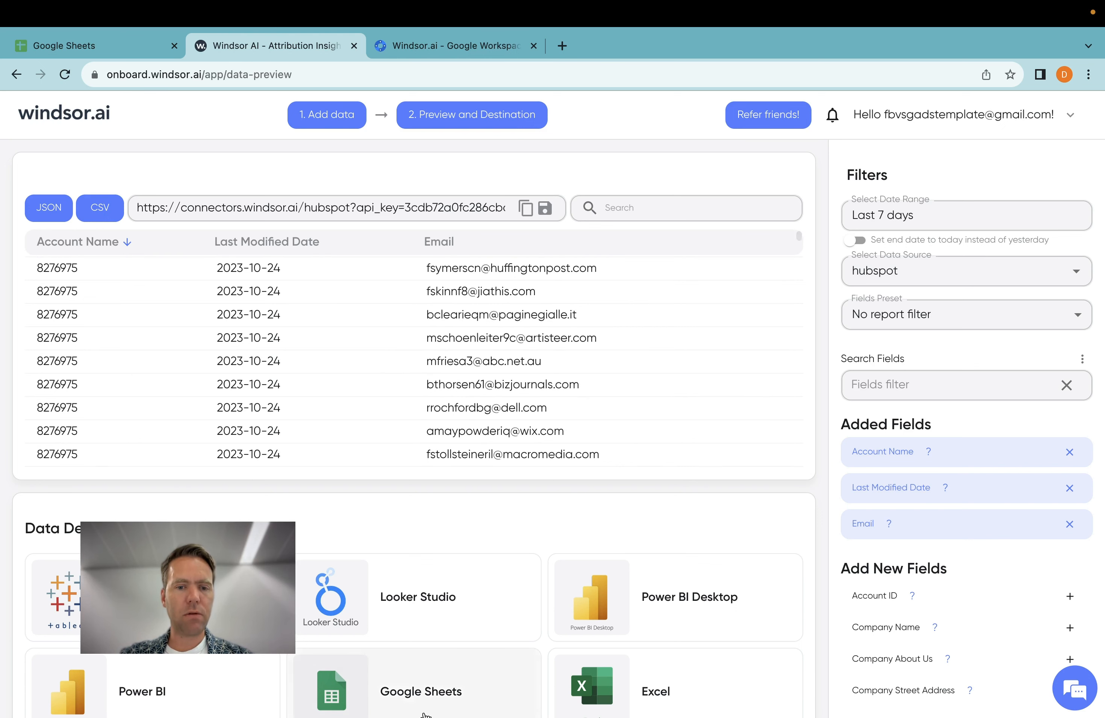
click(419, 683)
scroll(344, 593, down, 2)
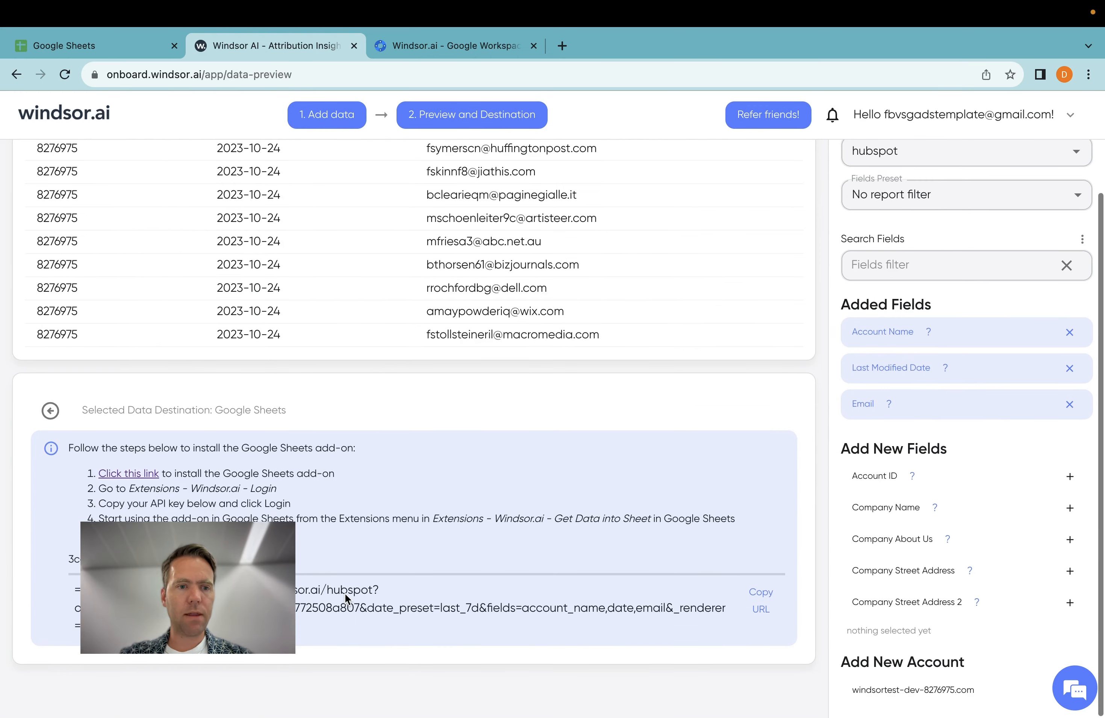
click(137, 473)
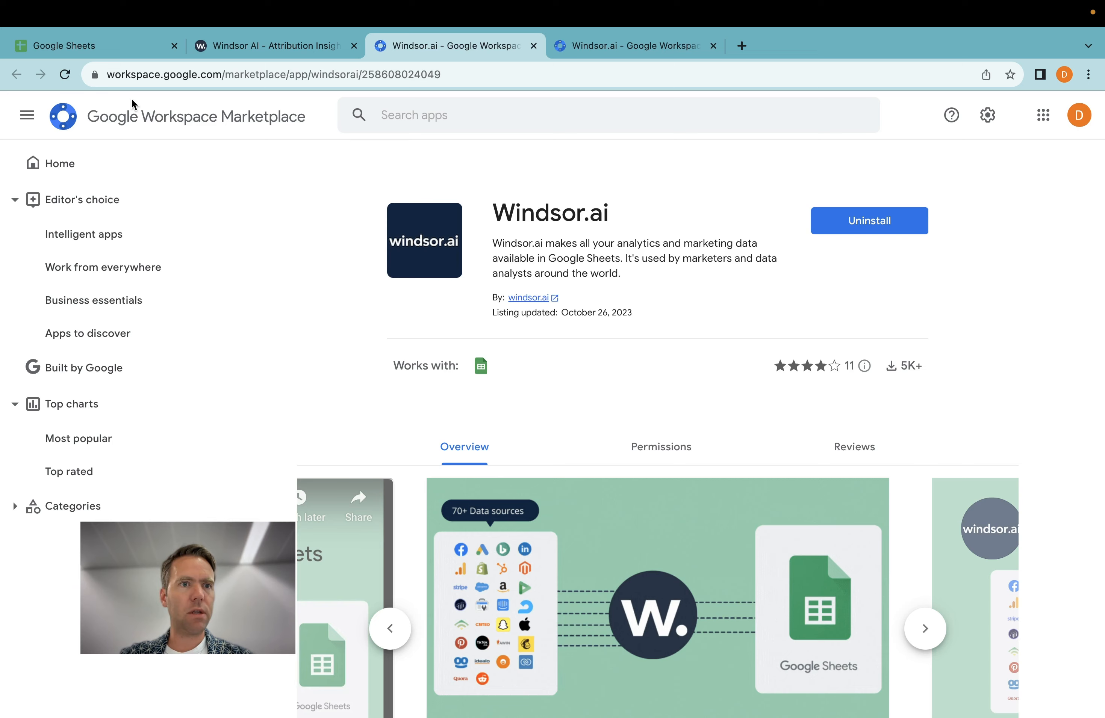
Step: Switch to Google Sheets and create a blank spreadsheet
click(122, 47)
click(186, 239)
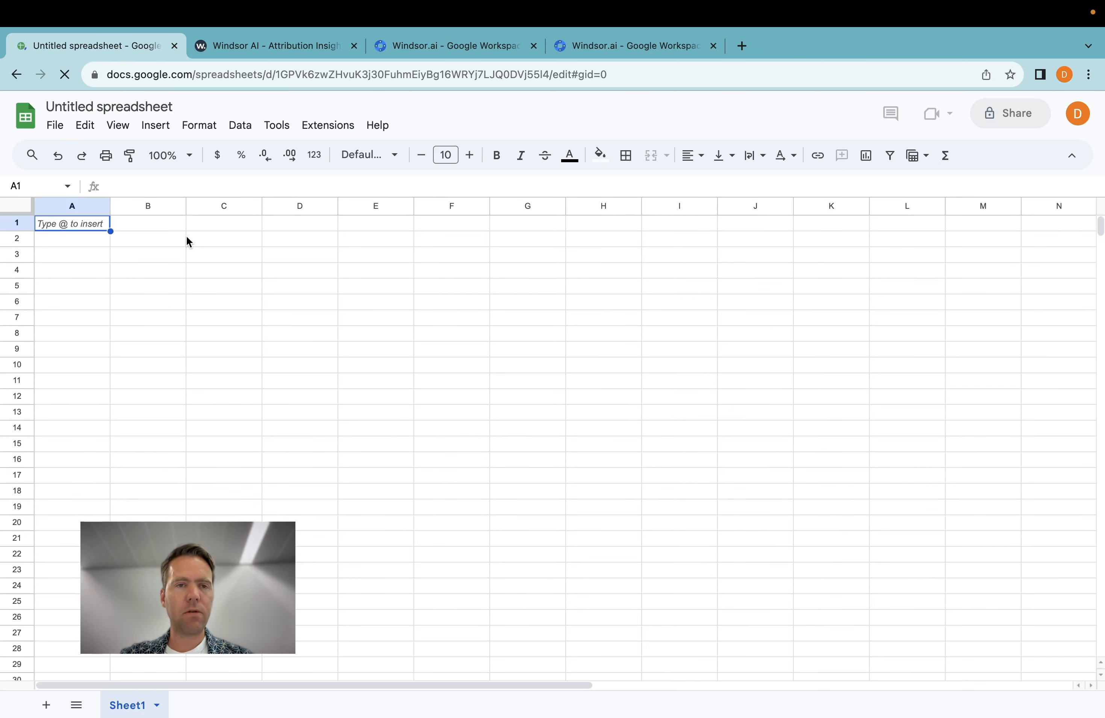
Step: Check the Windsor.ai add-on's login in the spreadsheet, consult the API key instructions on the onboarding page, and close the login dialog
click(329, 126)
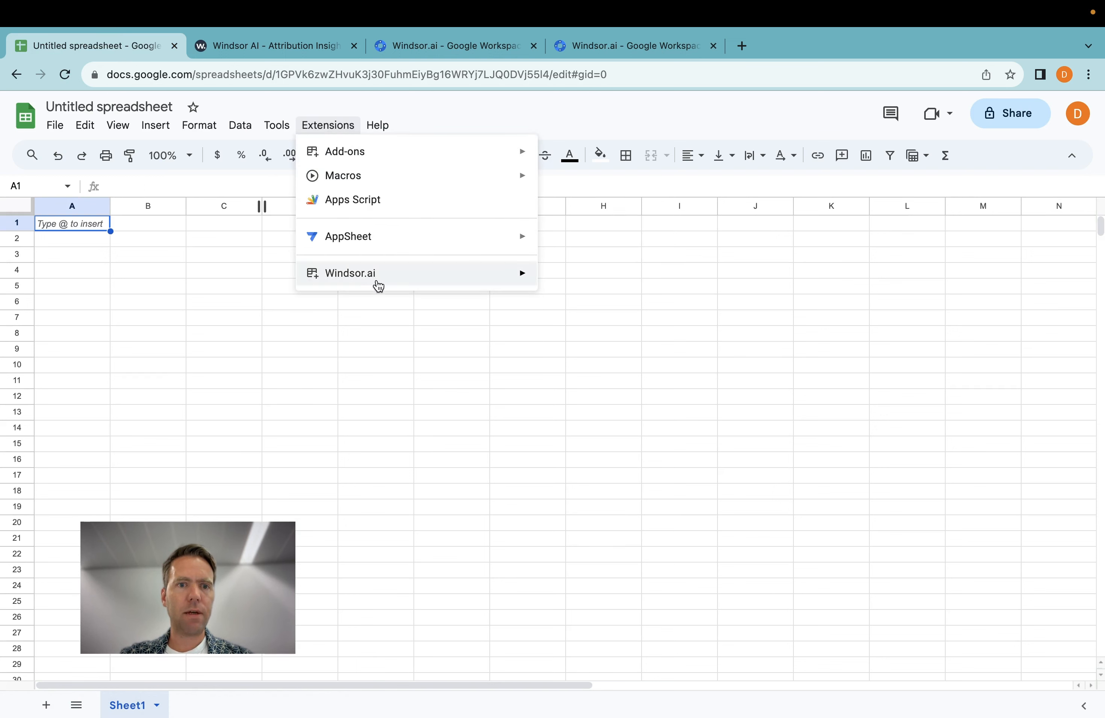
mouse_move(378, 286)
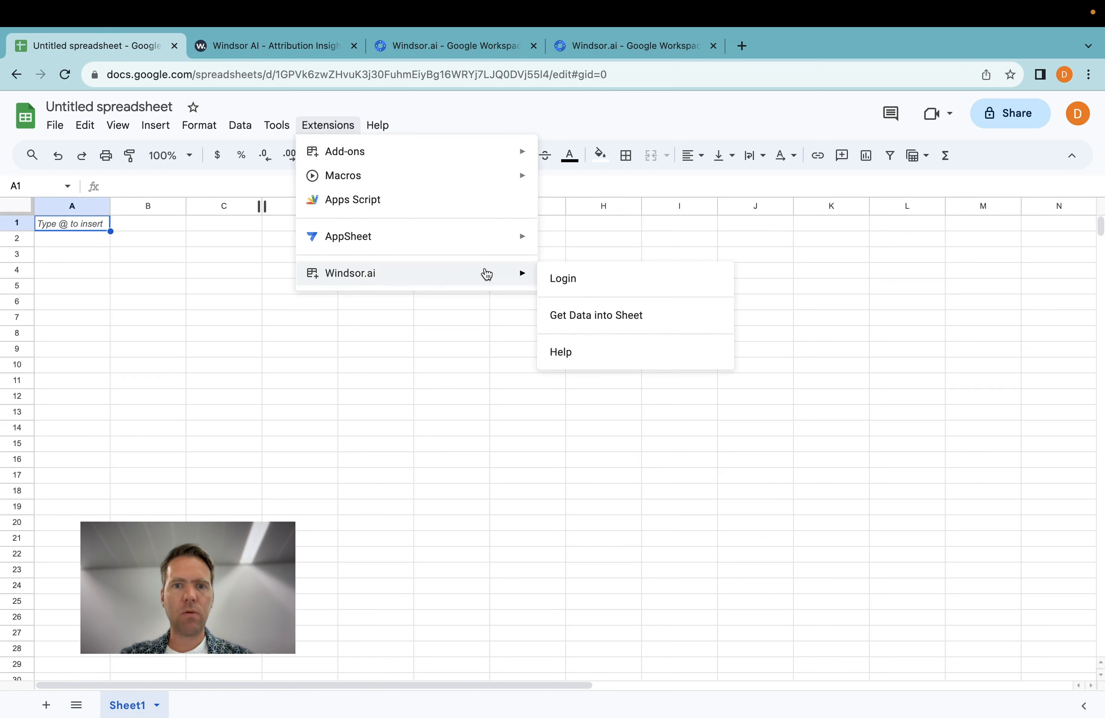
click(585, 280)
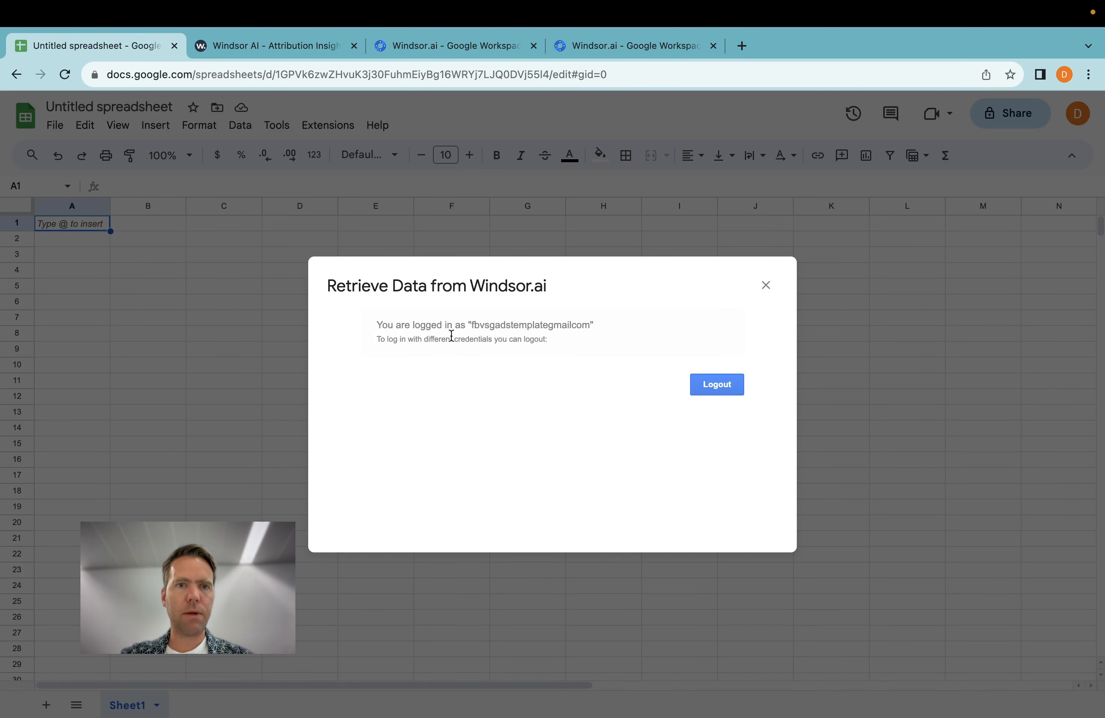
click(286, 46)
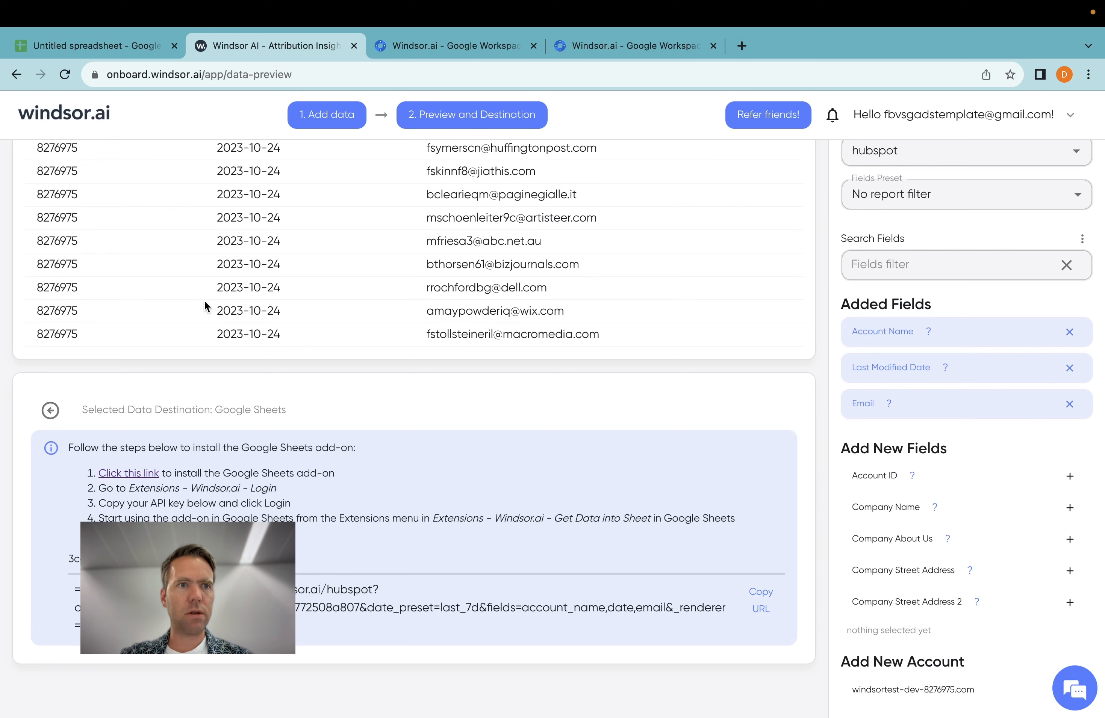
click(106, 38)
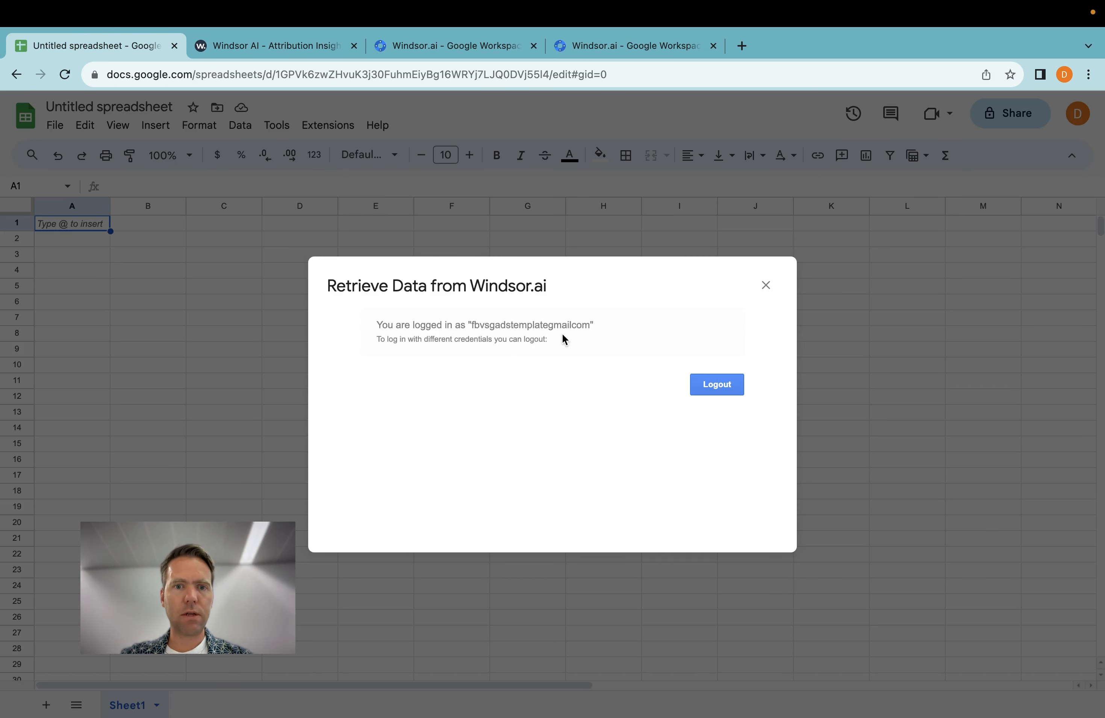
click(767, 286)
Step: Open the Windsor.ai add-on's Get Data into Sheet configuration and add a new query
click(340, 127)
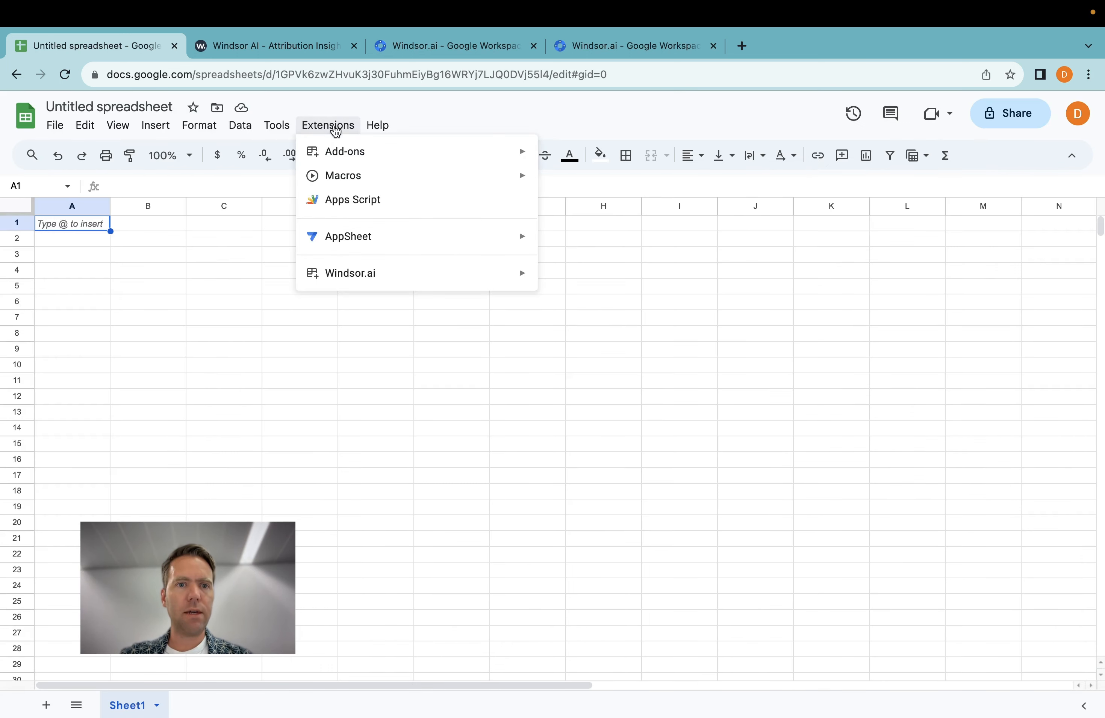
mouse_move(372, 283)
click(585, 315)
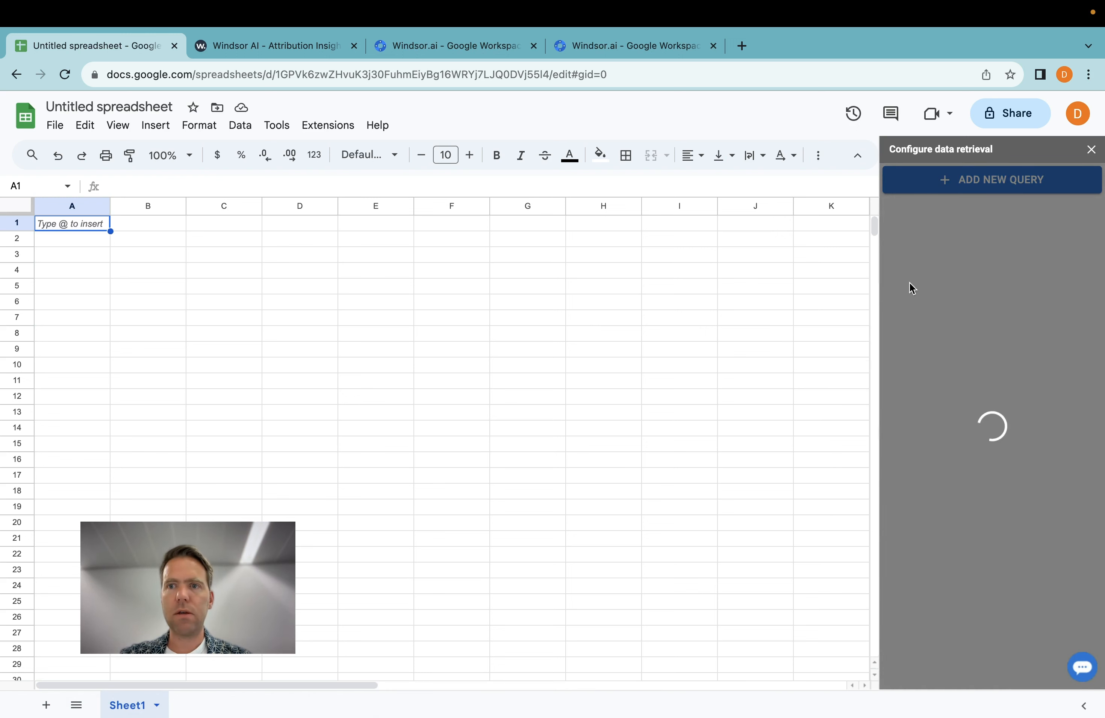
click(991, 179)
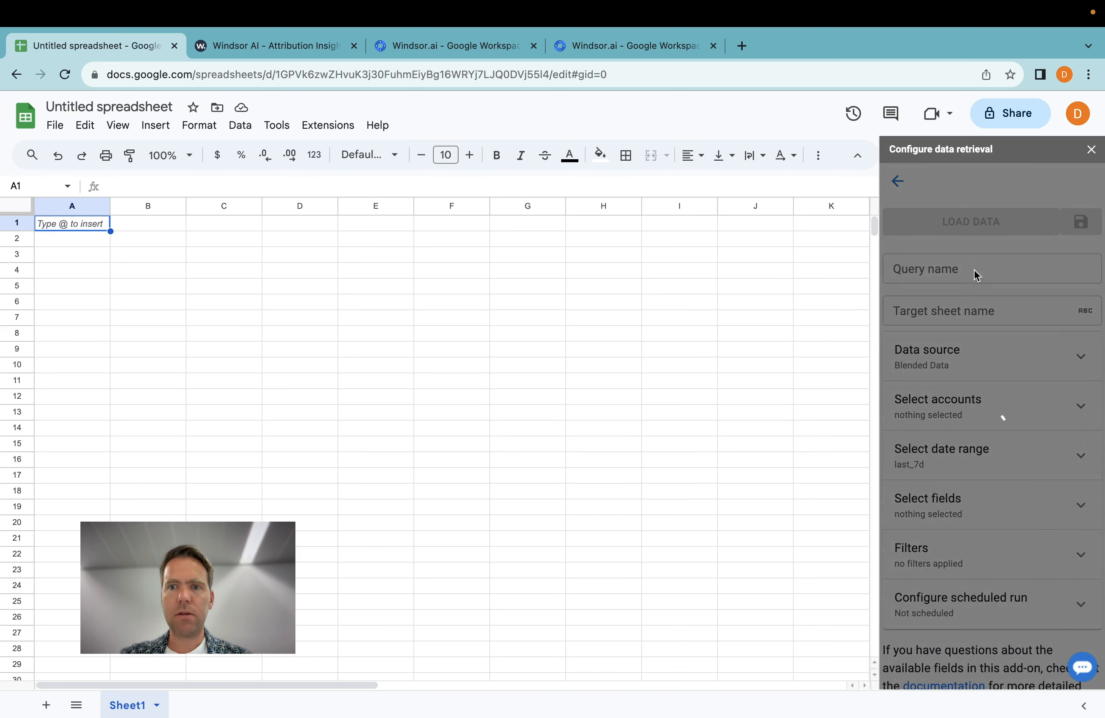
Step: Name the query Contacts export Hubspot and set its target sheet to Sheet1
click(971, 272)
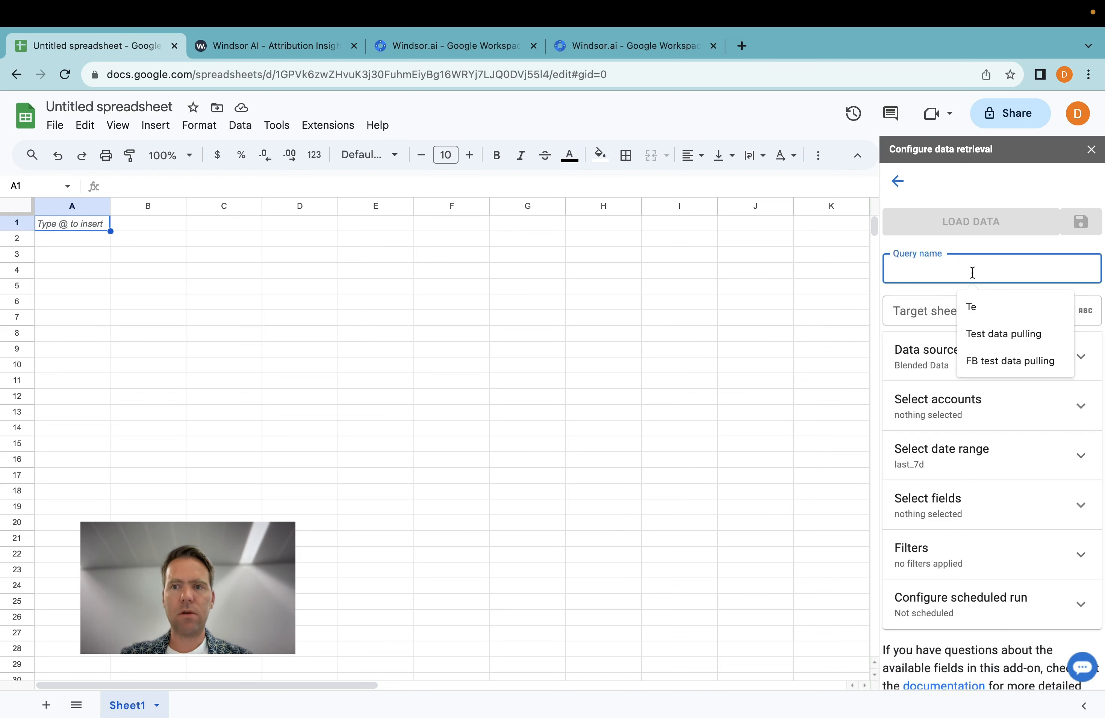
text(Contacts export )
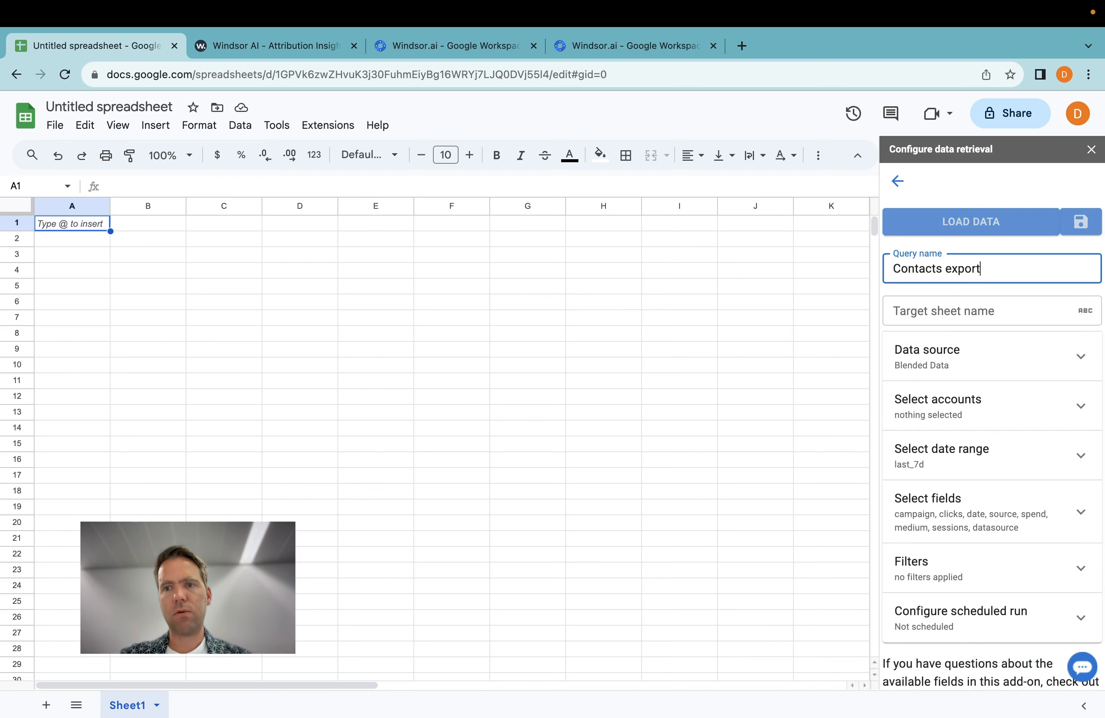
text(Hubspot)
click(959, 316)
text(Sheet1)
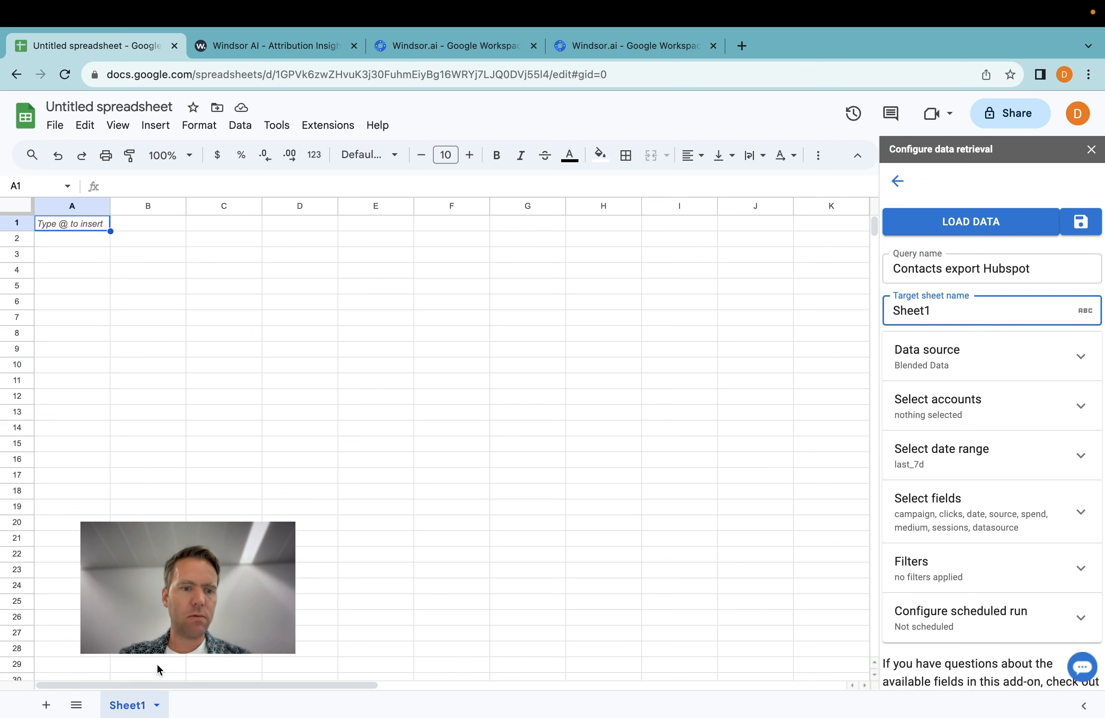
Step: Set the query's data source to hubspot and select the windsortest-dev account
click(975, 355)
click(972, 392)
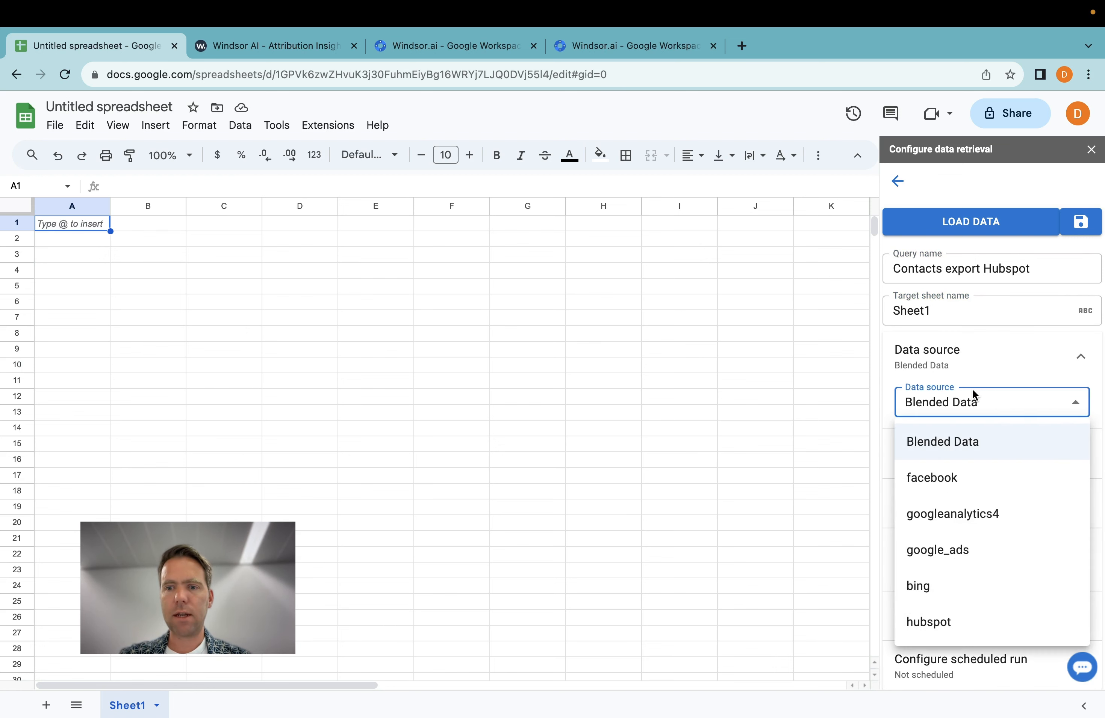
click(940, 621)
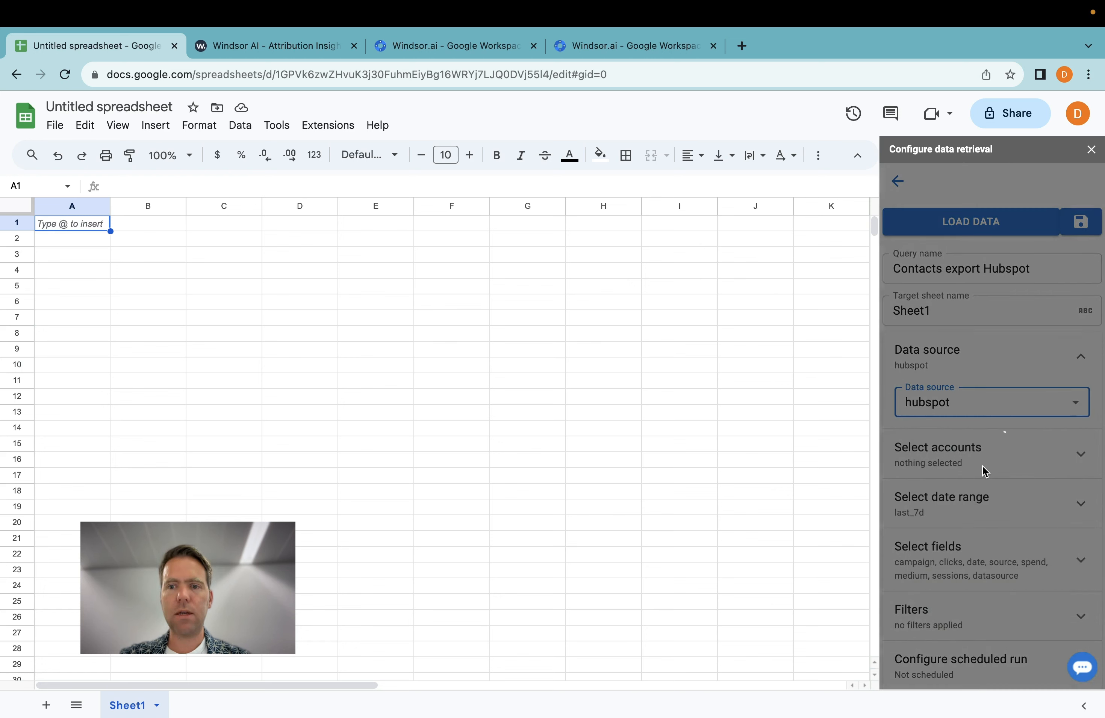
click(987, 459)
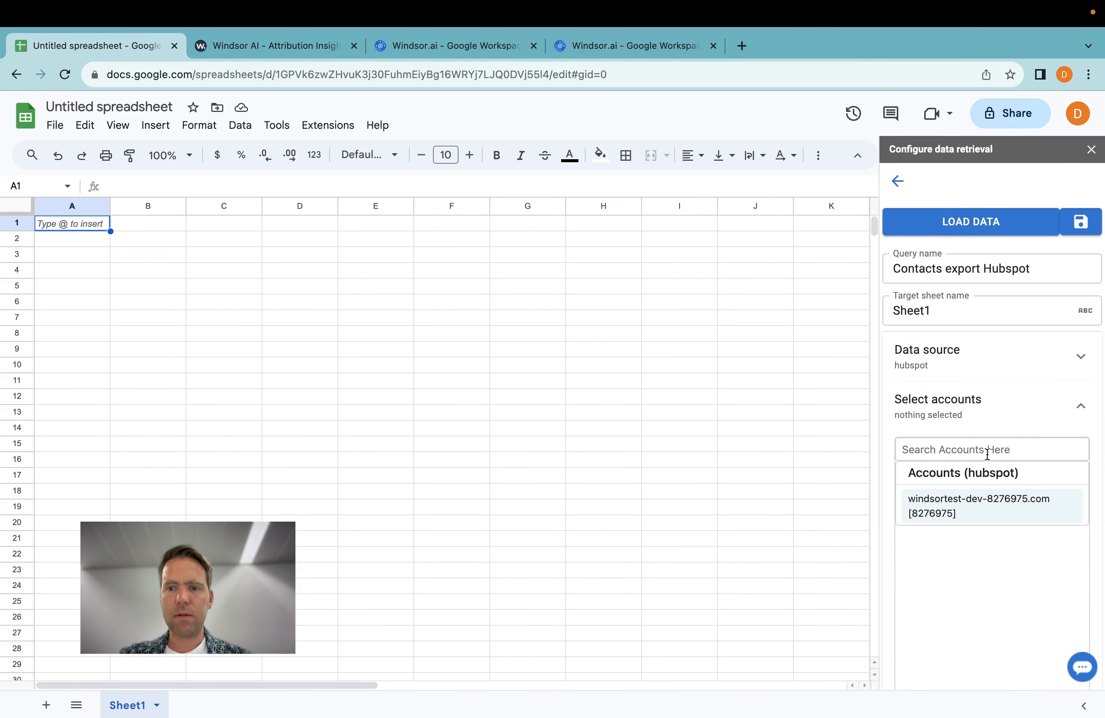
click(980, 512)
click(1078, 406)
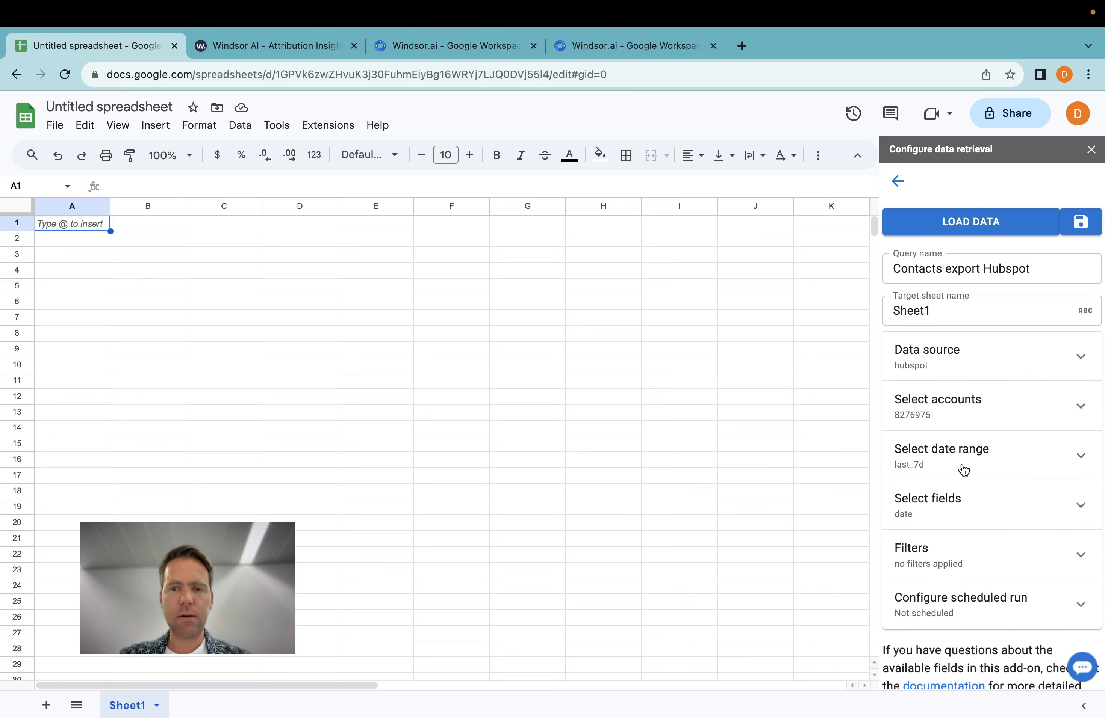
Step: Remove the Last Modified Date field from the query and filter the available fields by "(contact)"
click(967, 515)
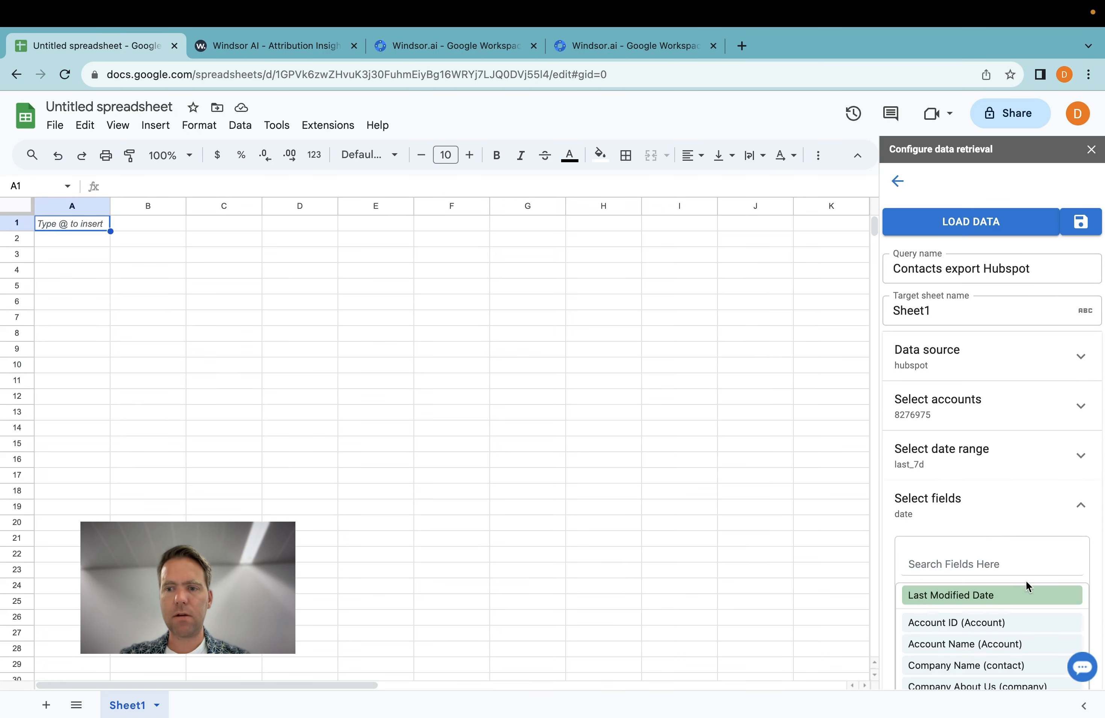
click(1070, 595)
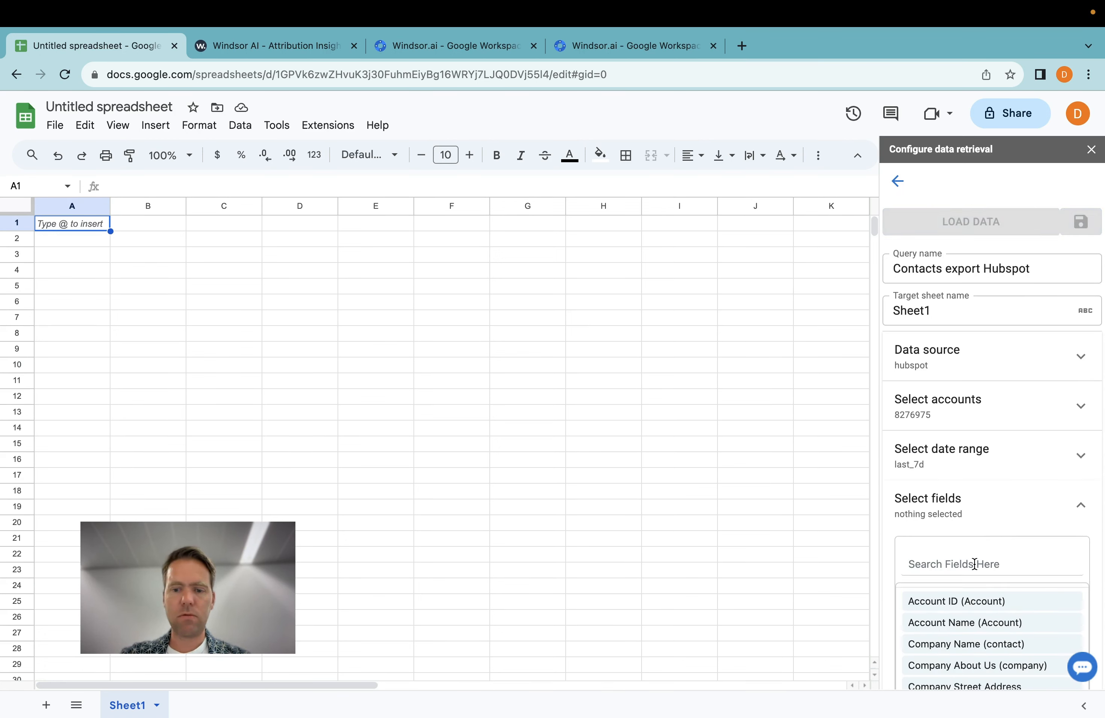
click(974, 564)
text((contact)
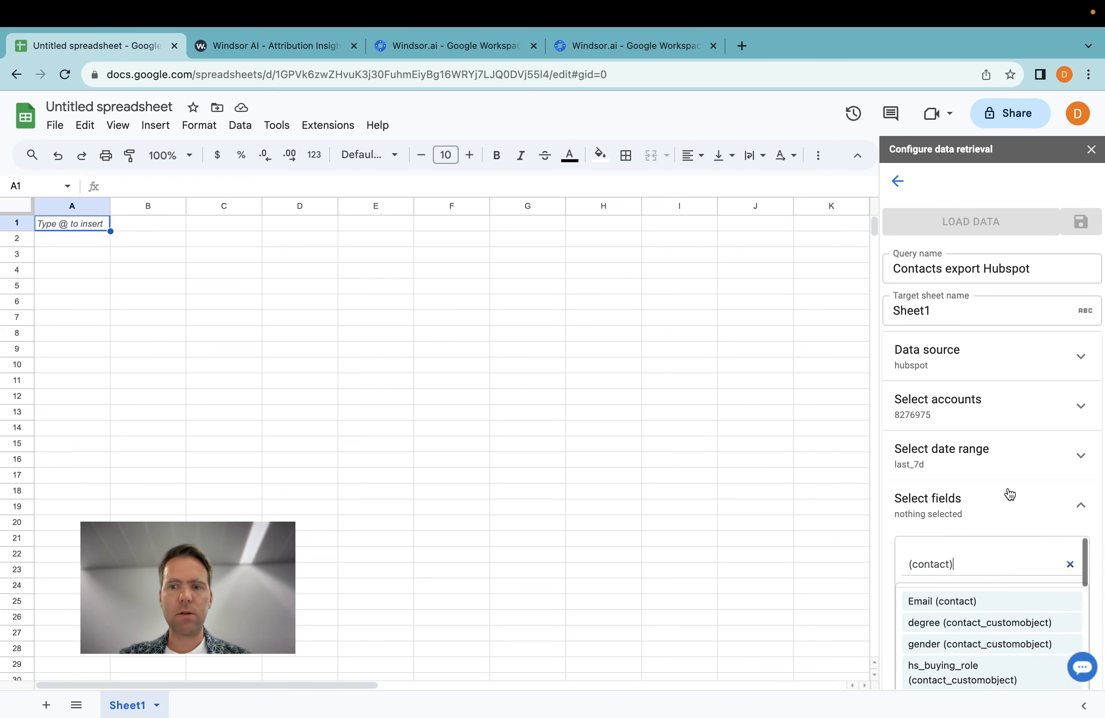
Step: Add the contact_email field from the filtered contact fields to the query
scroll(1009, 494, down, 4)
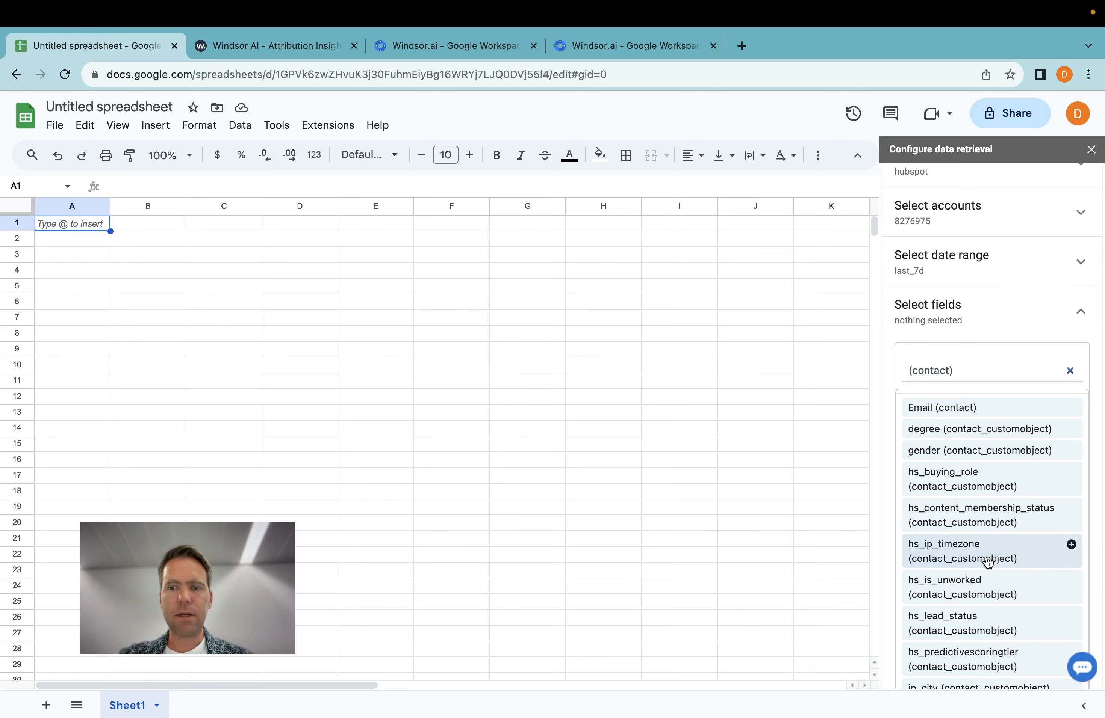
scroll(989, 558, down, 4)
scroll(984, 558, down, 2)
scroll(984, 559, down, 15)
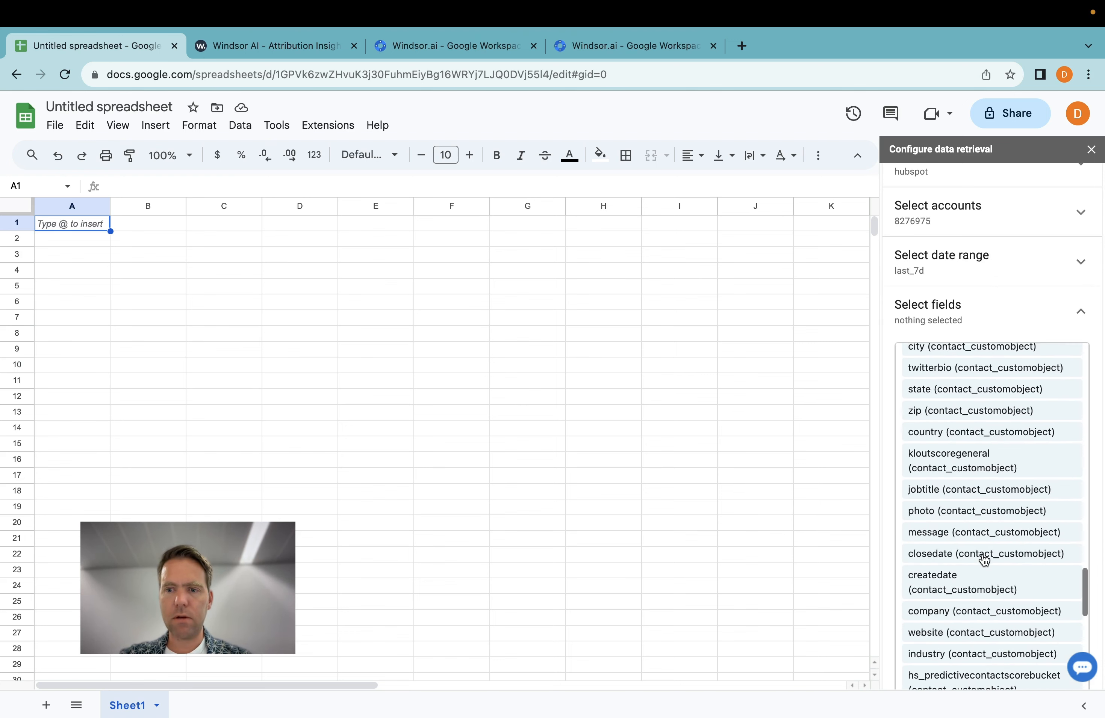
scroll(980, 536, up, 3)
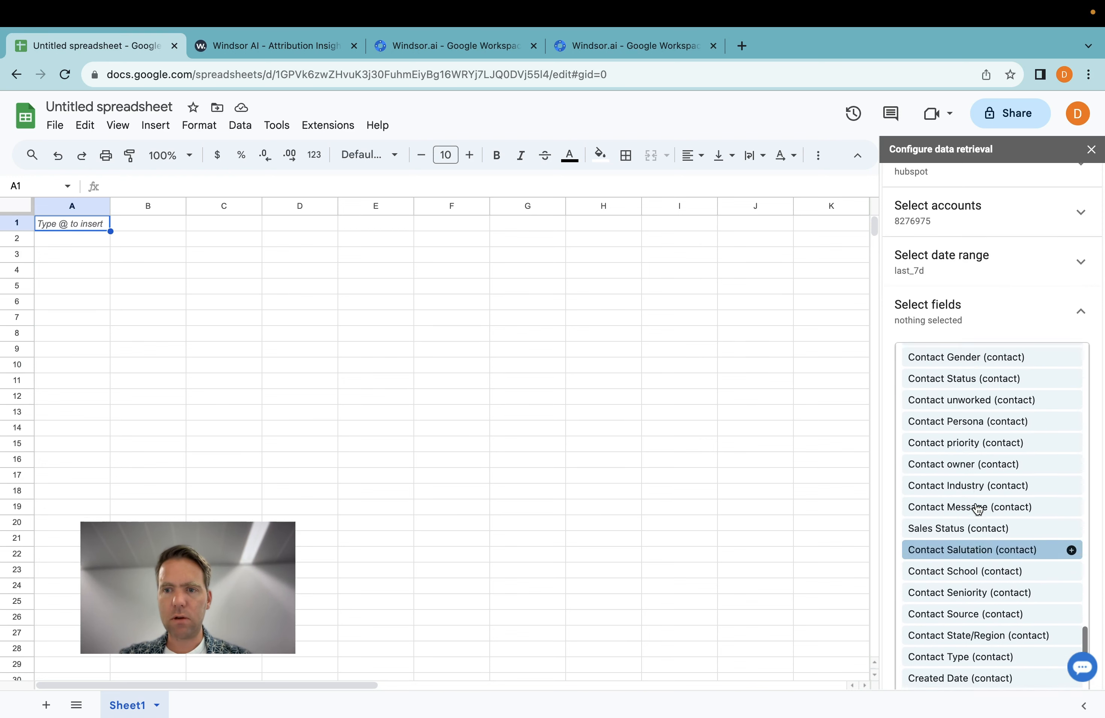
click(948, 419)
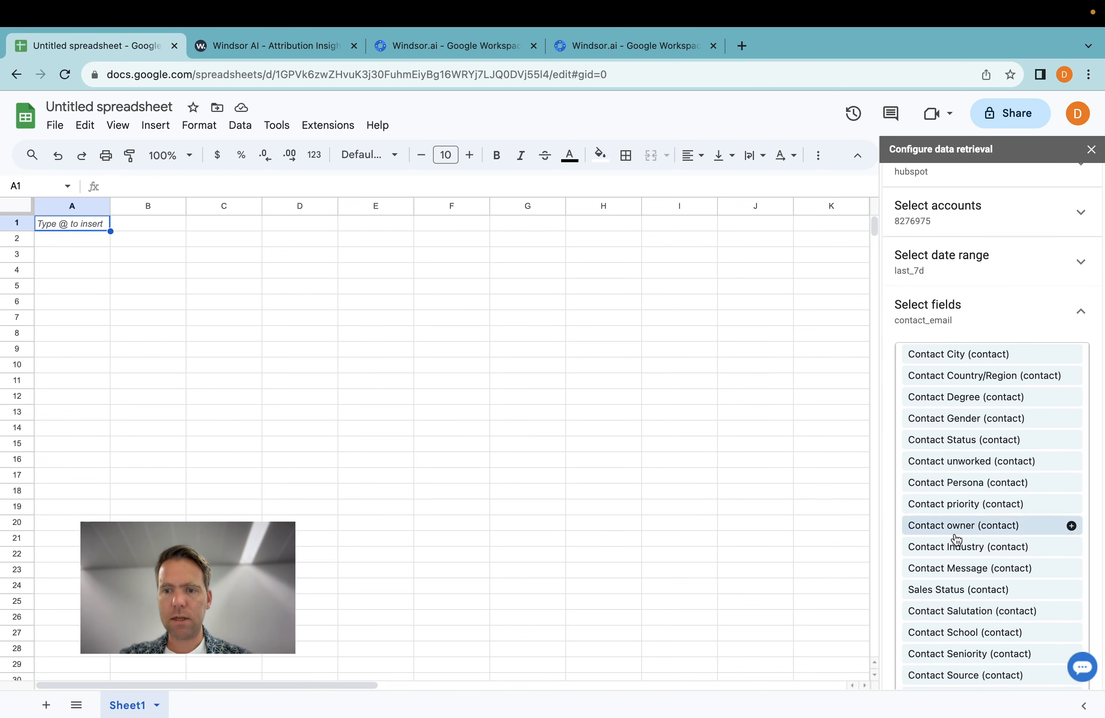
Step: Add the First Name and Last Name contact fields to the query and collapse the field selection
scroll(954, 537, down, 4)
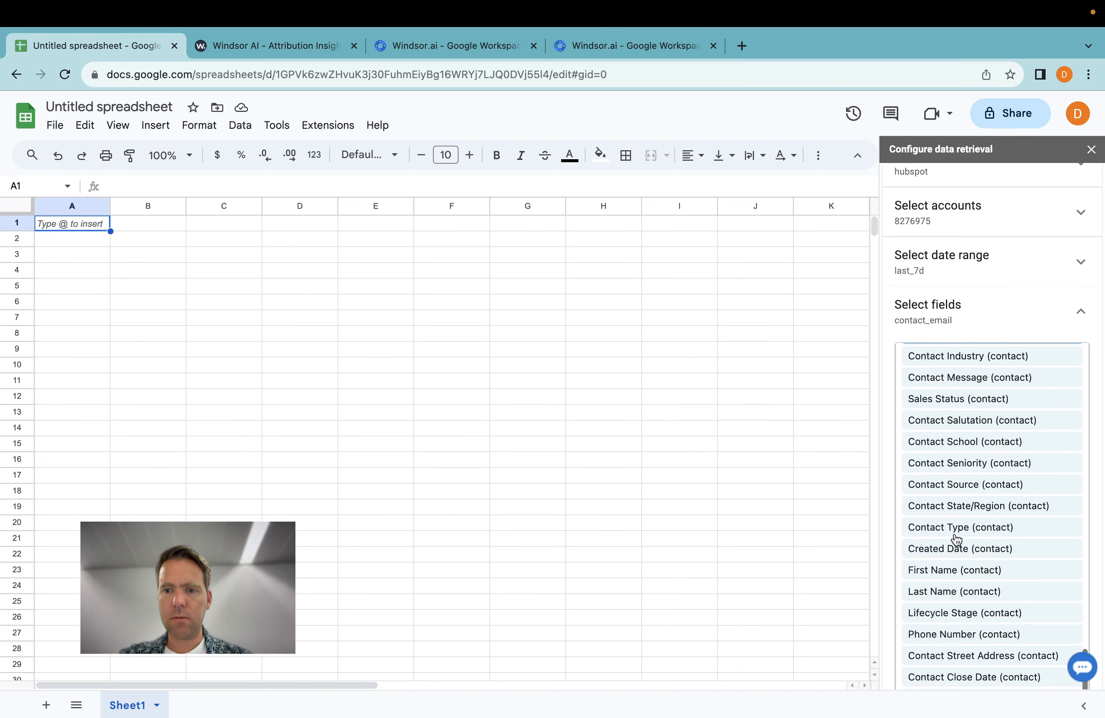
click(949, 575)
click(952, 575)
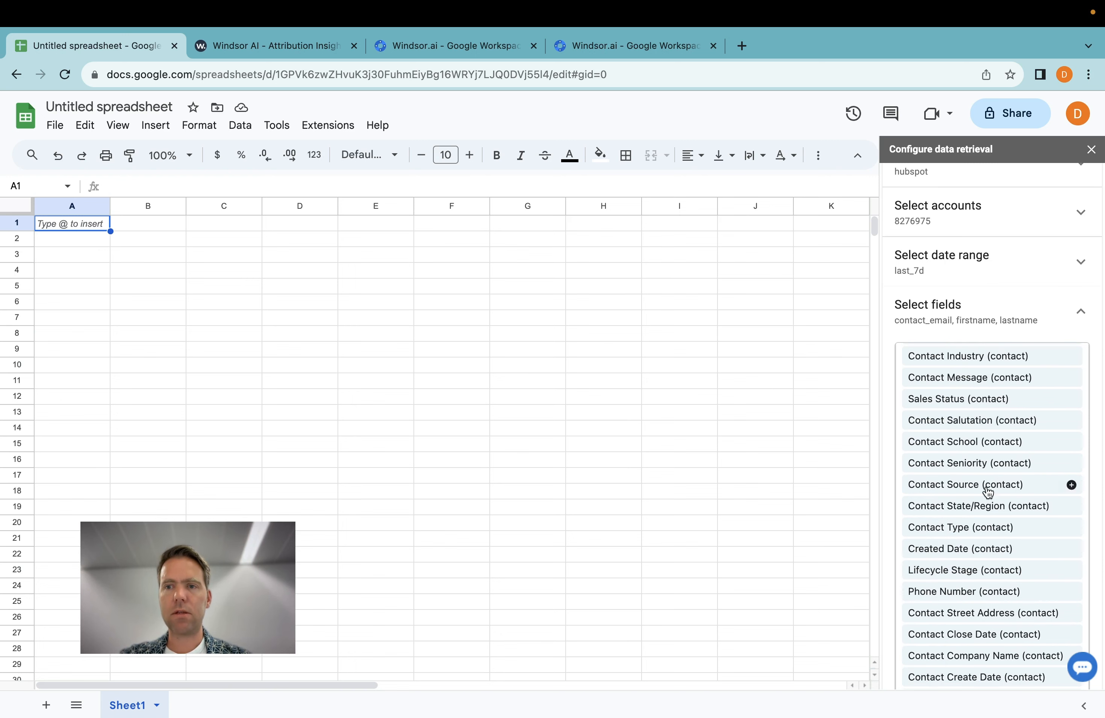
click(987, 317)
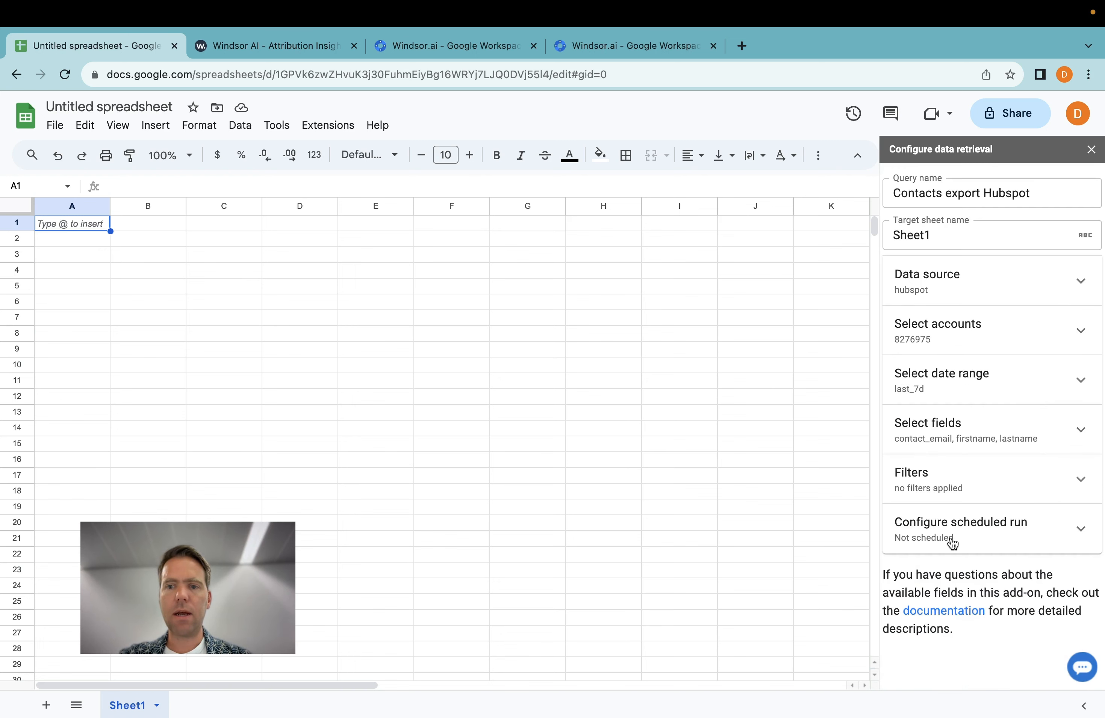
Step: Load the query's HubSpot contact data into Sheet1 and look through the imported rows
scroll(961, 523, up, 2)
click(948, 223)
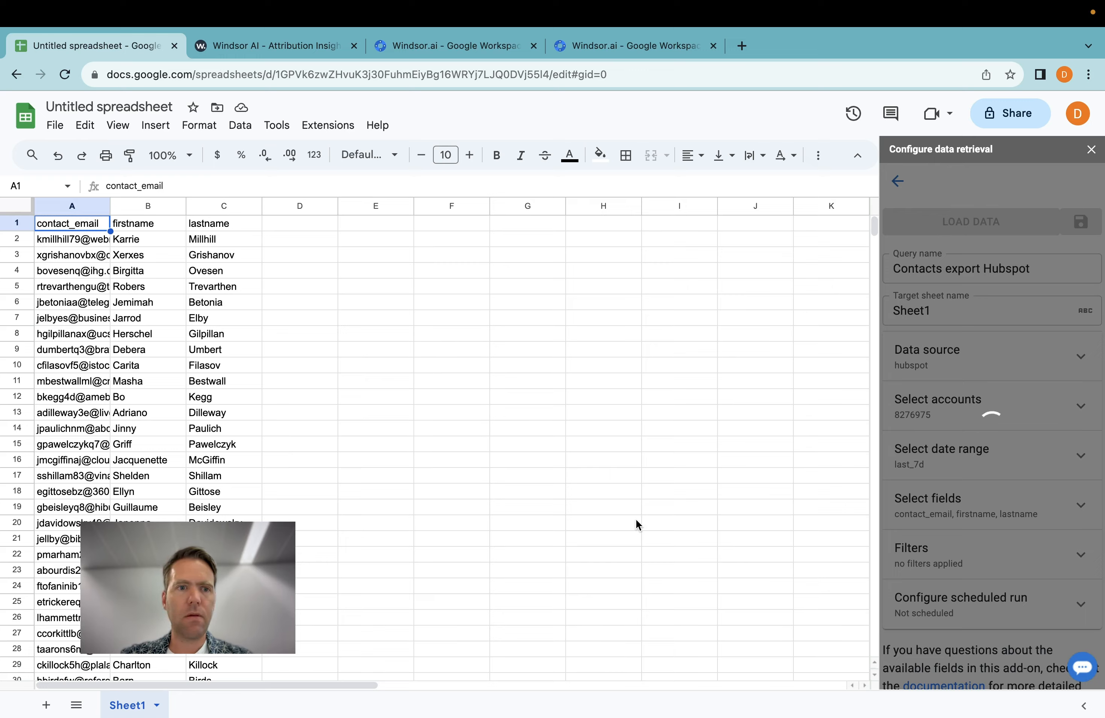
scroll(247, 462, down, 20)
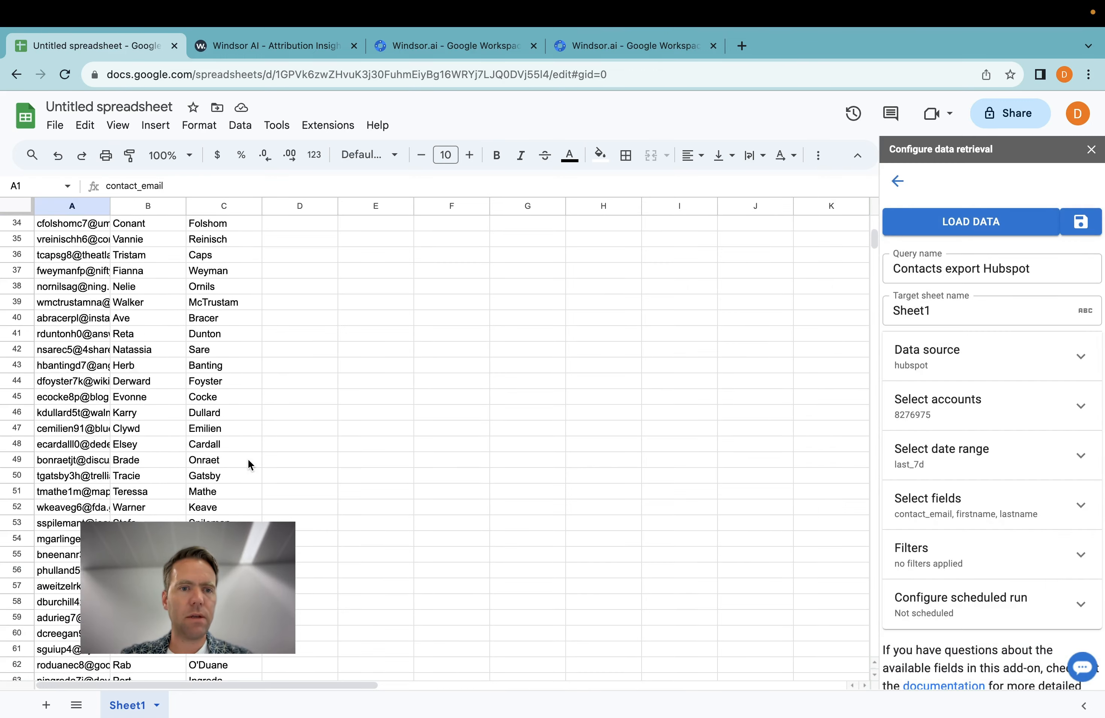
scroll(248, 459, up, 20)
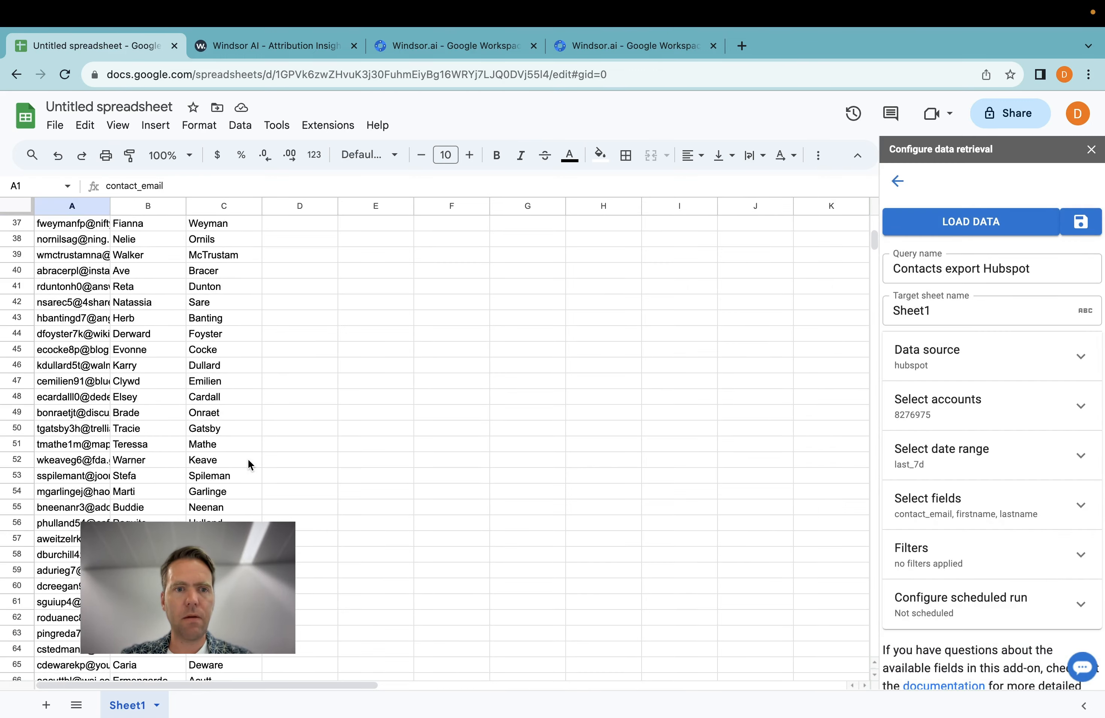
scroll(248, 459, up, 1)
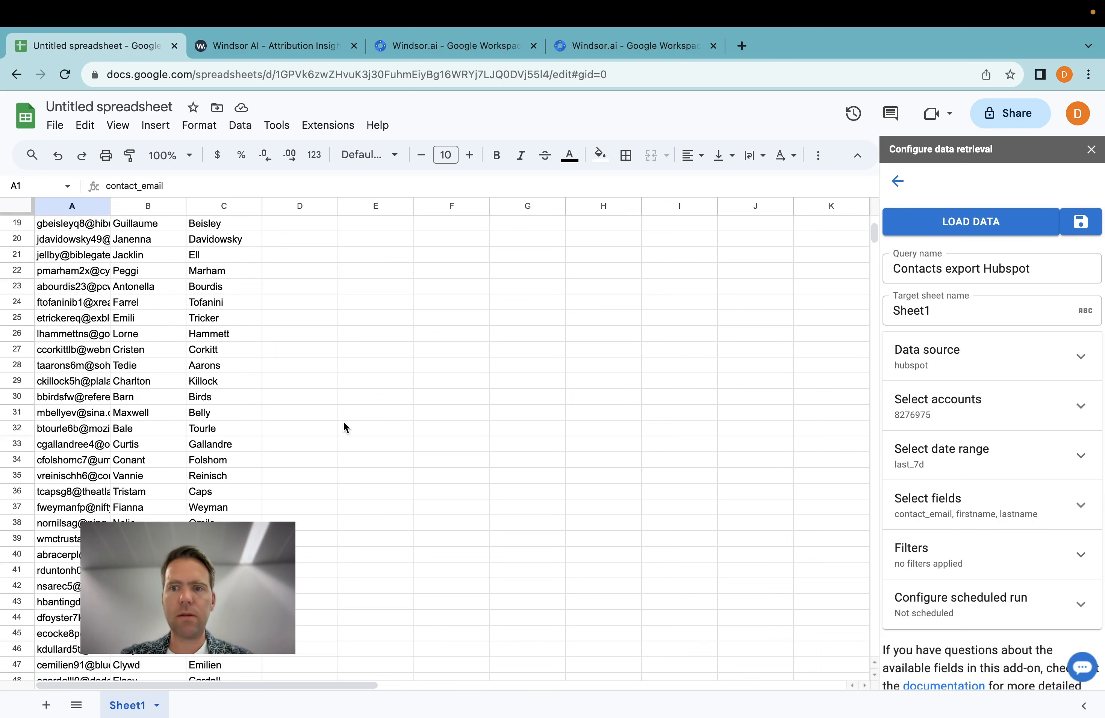
Step: Schedule the query to refresh every 1 hour and save it
click(925, 607)
scroll(950, 589, down, 3)
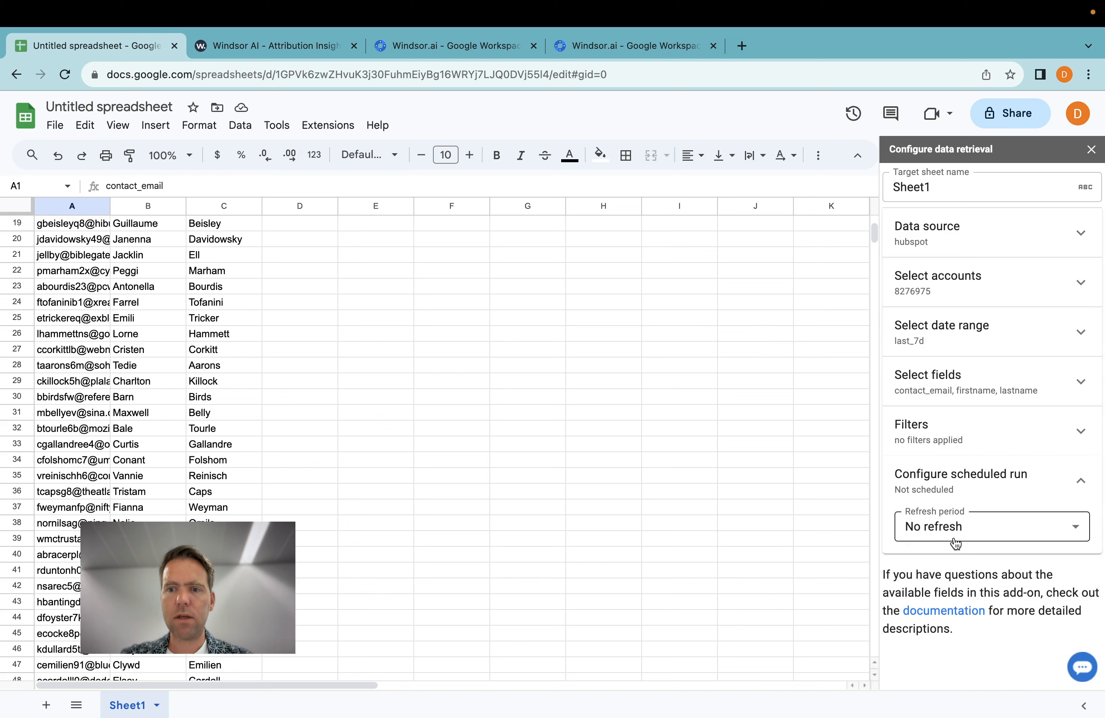
click(921, 529)
click(935, 450)
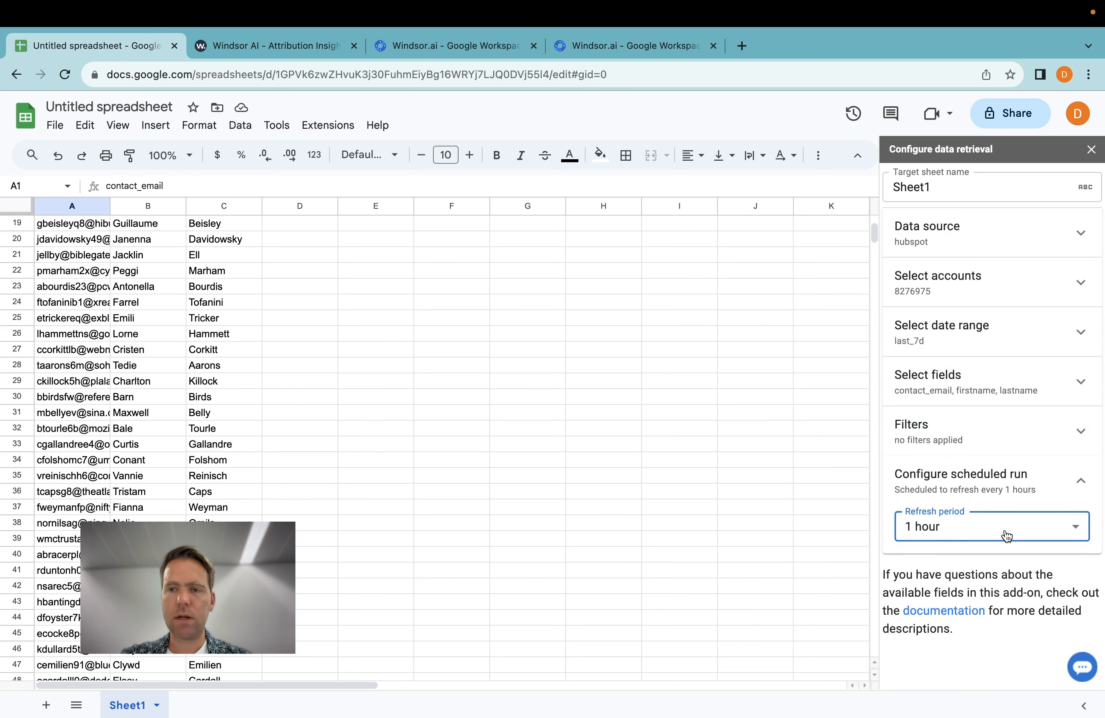
scroll(1006, 537, up, 3)
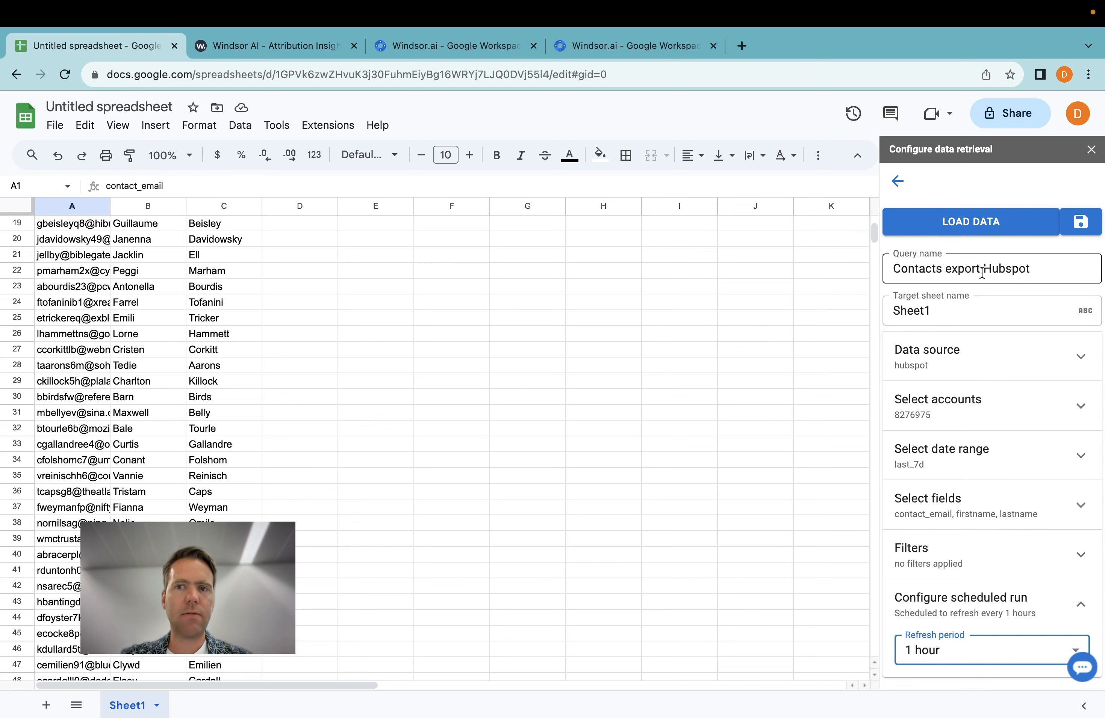
click(1081, 232)
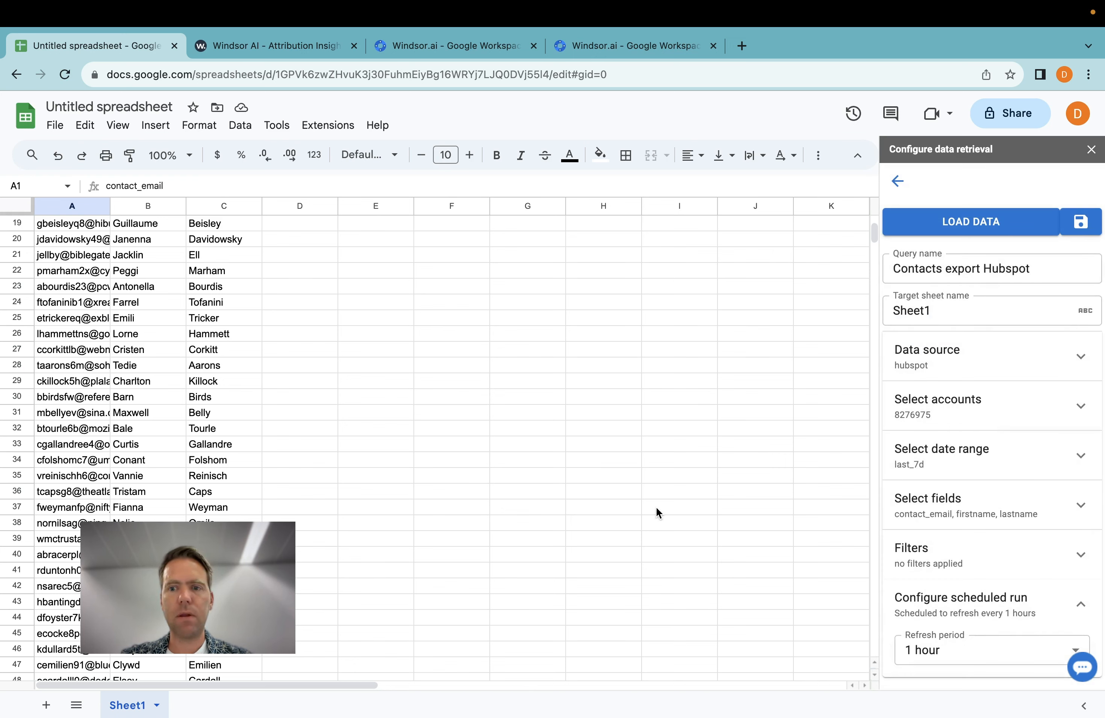
scroll(969, 528, down, 5)
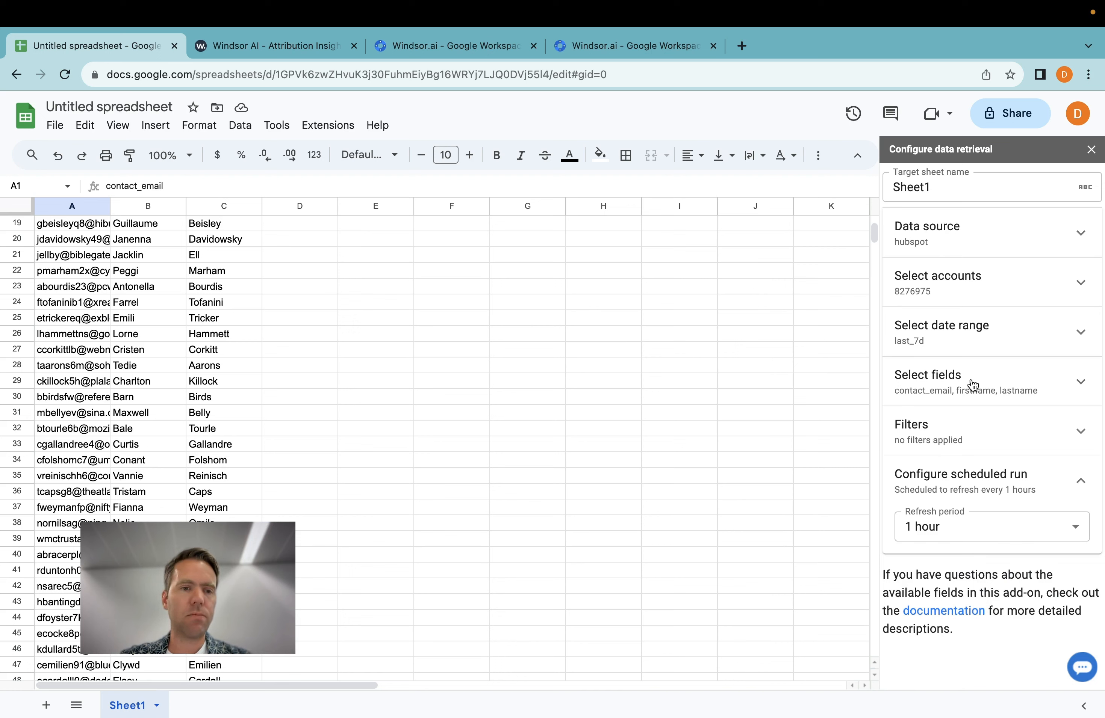
scroll(387, 426, up, 1)
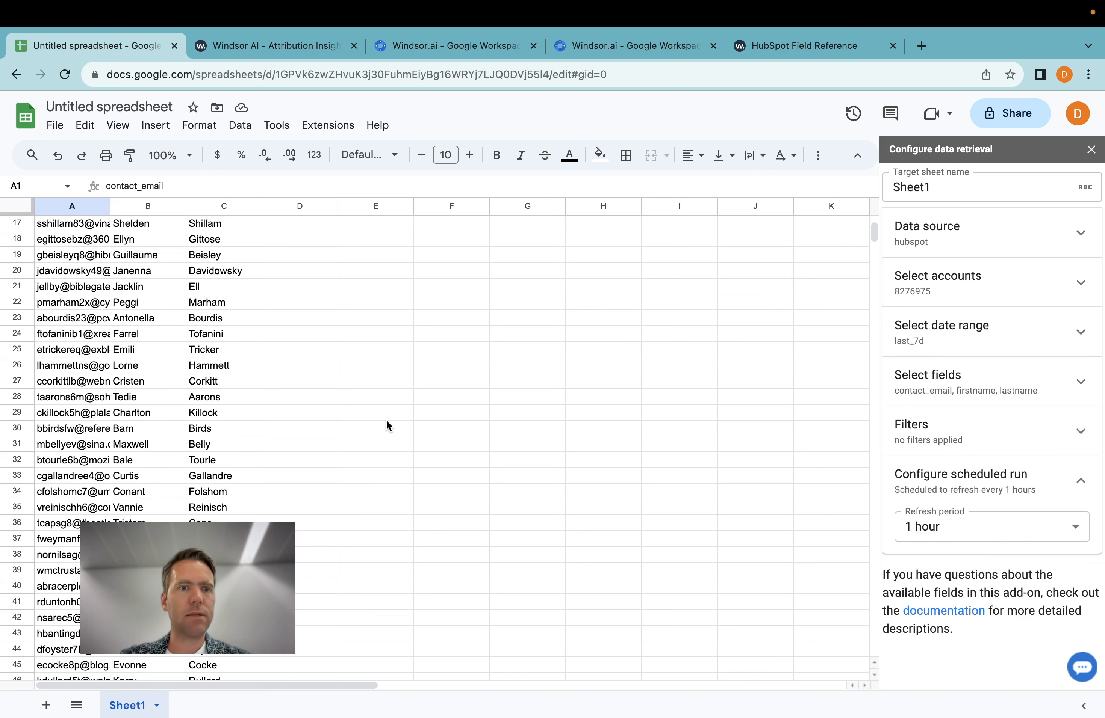